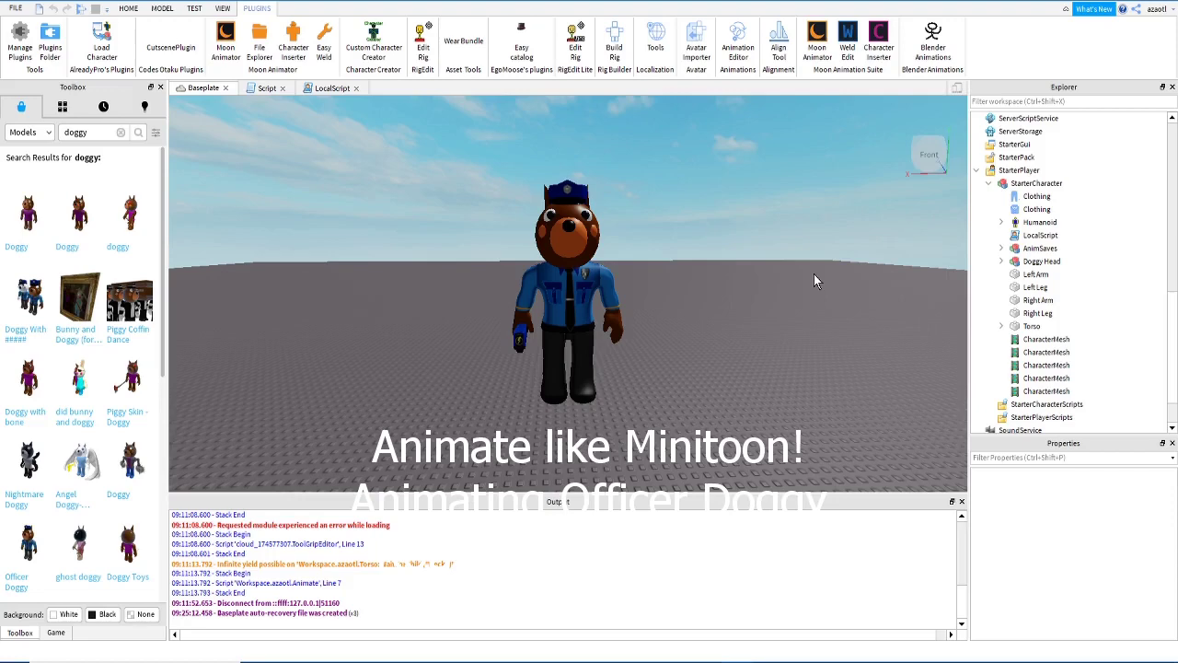
# Step: Close the Output window to enlarge the 3D view of the Officer Doggy character
pyautogui.moveTo(792, 273); pyautogui.dragTo(791, 273, button='right')
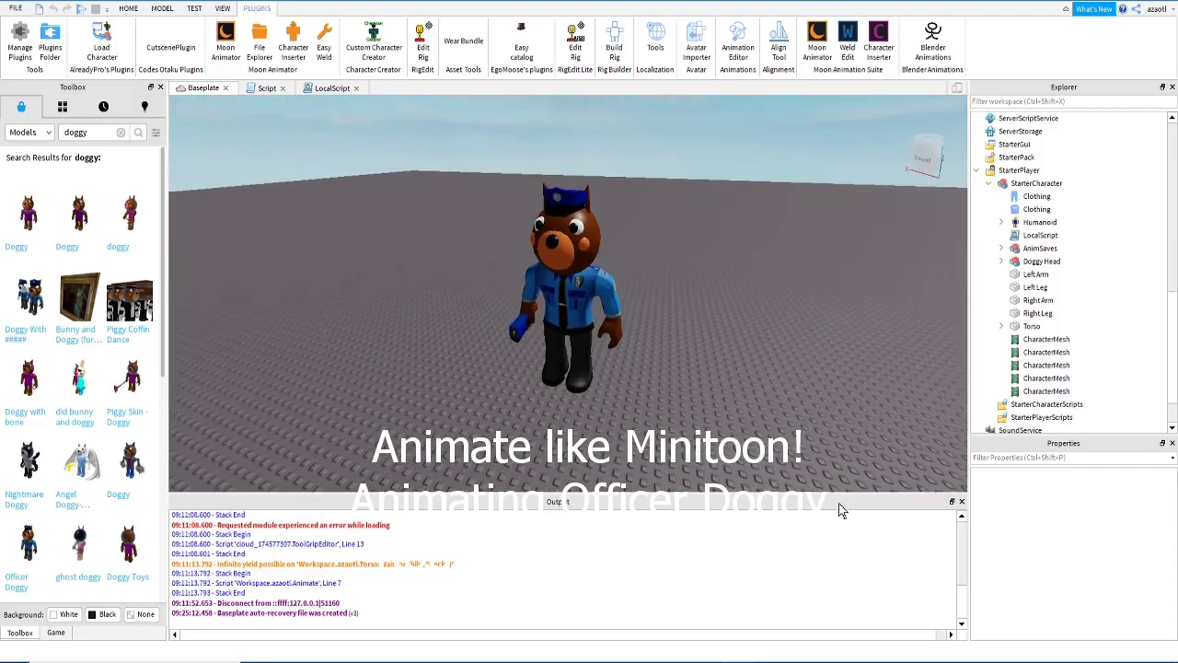
pyautogui.click(963, 502)
pyautogui.moveTo(496, 514); pyautogui.dragTo(494, 519, button='right')
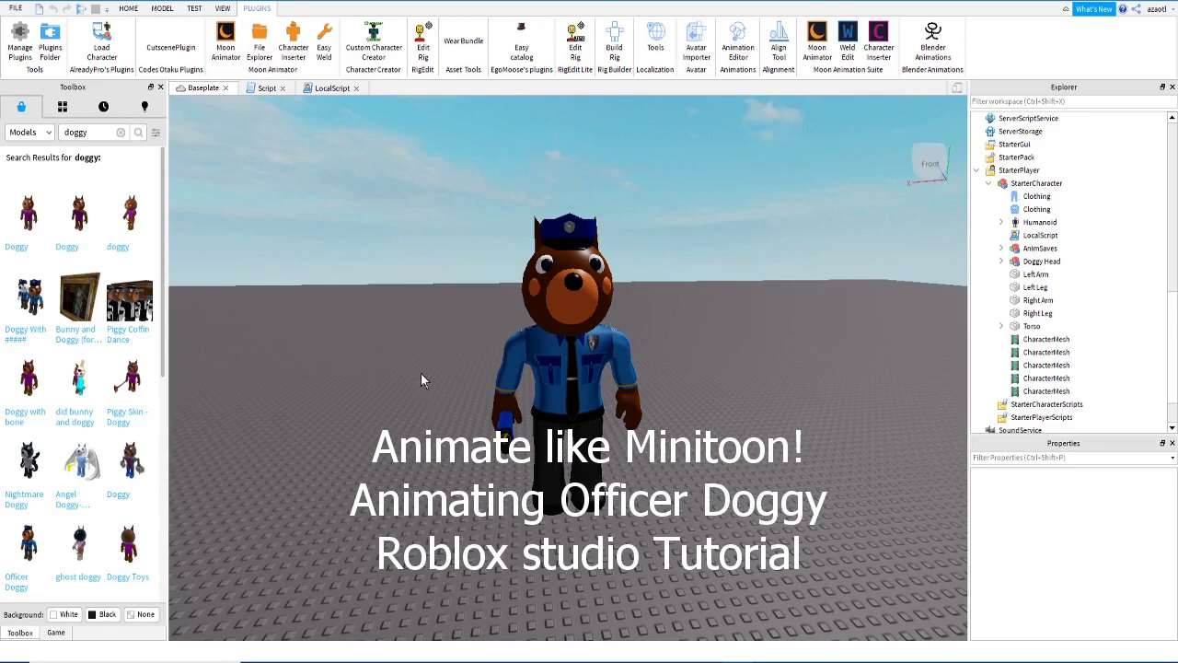
# Step: Select the Officer Doggy model and its hand-held taser to inspect the character's parts
pyautogui.click(567, 289)
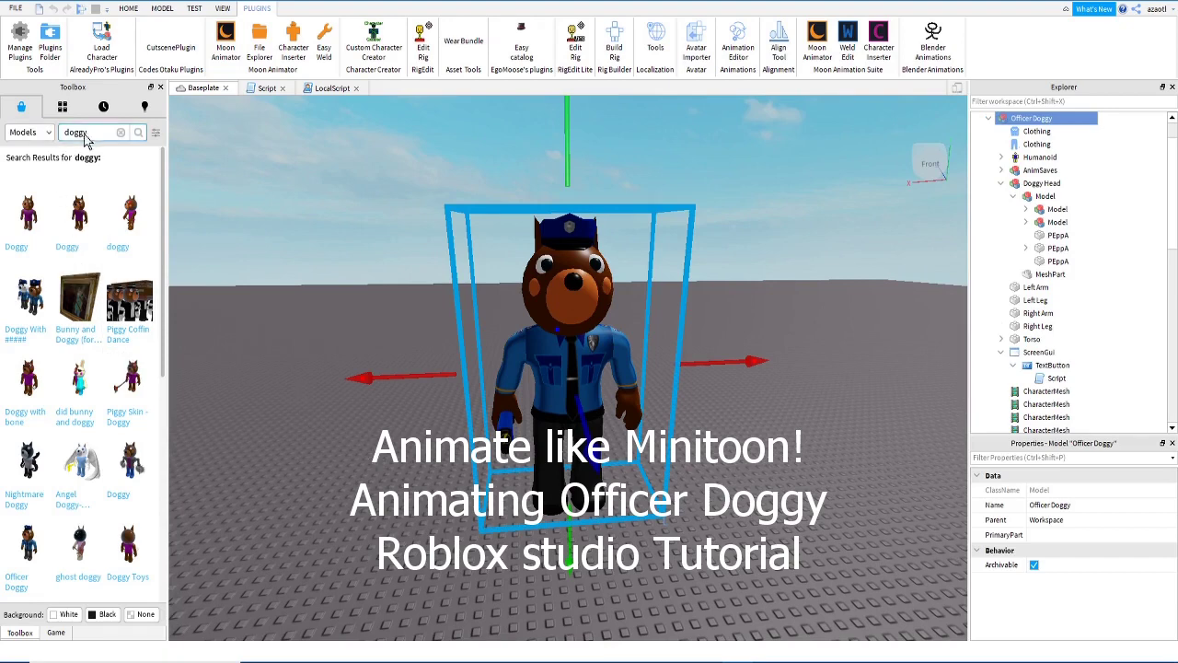
pyautogui.click(132, 9)
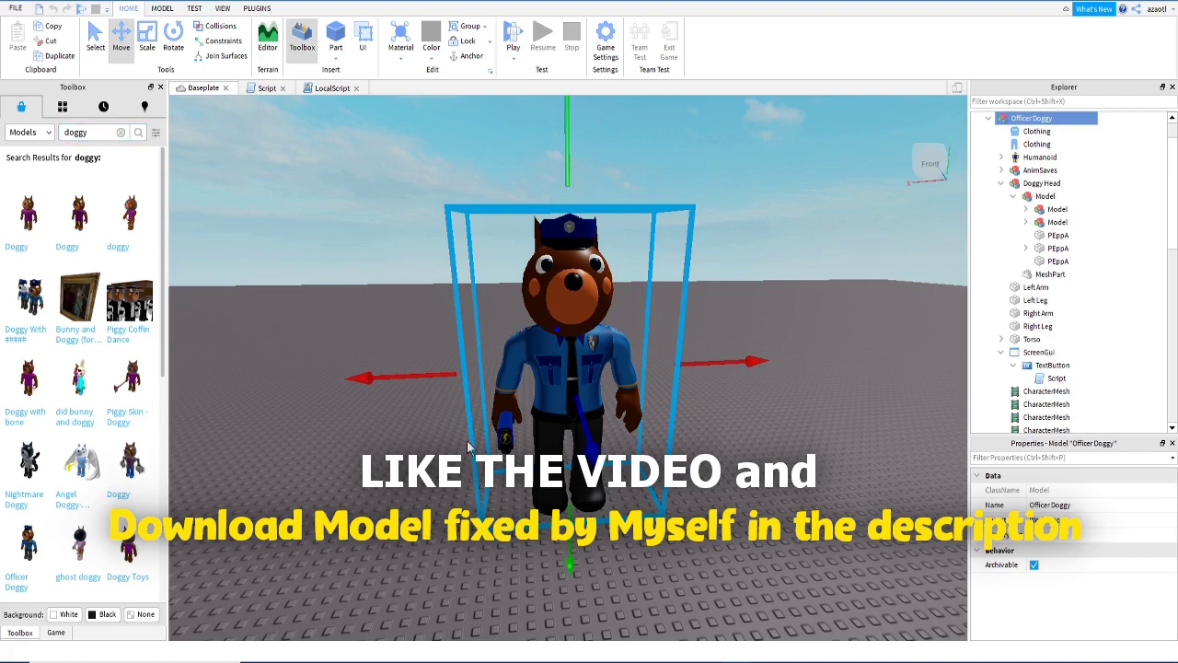
pyautogui.click(506, 437)
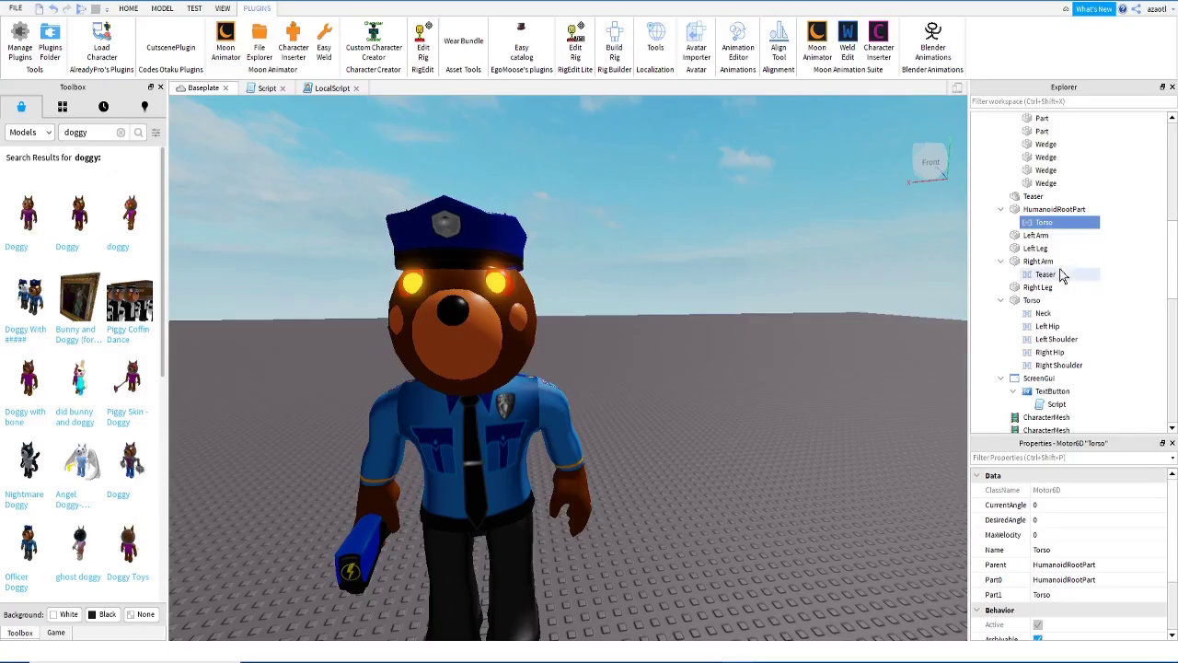
# Step: Open the Animation Editor for the Officer Doggy rig
pyautogui.scroll(5, 1086, 266)
pyautogui.click(731, 40)
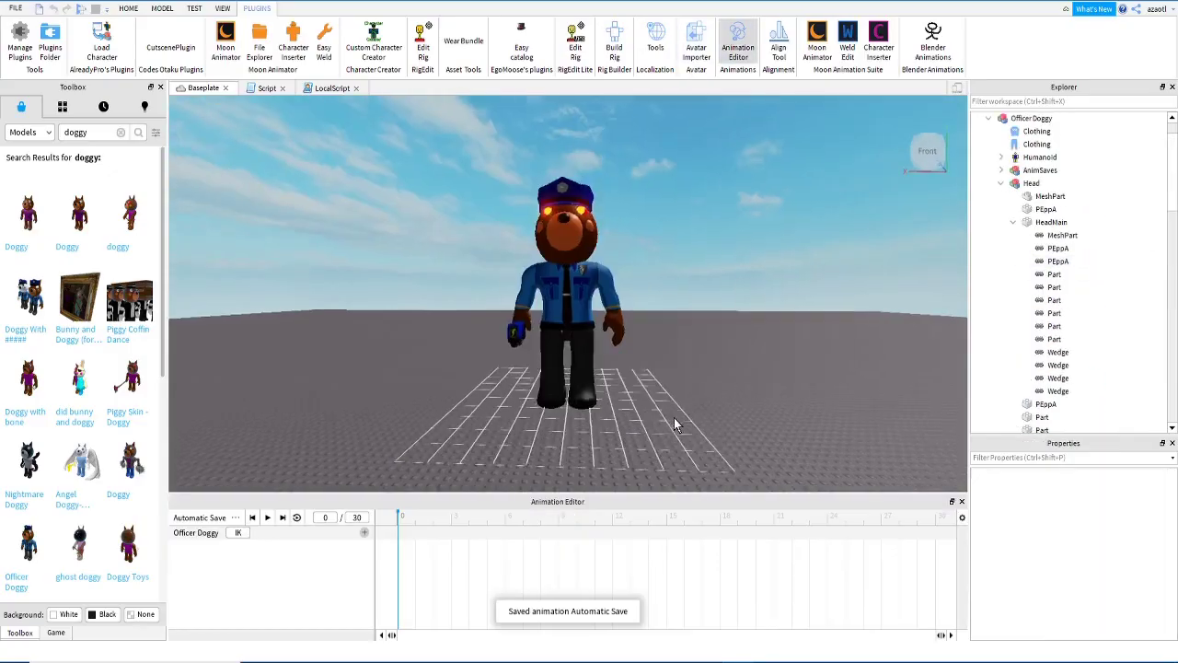
# Step: Rotate the torso at frame 0 so the character leans slightly forward
pyautogui.moveTo(675, 417); pyautogui.dragTo(674, 417, button='right')
pyautogui.click(541, 286)
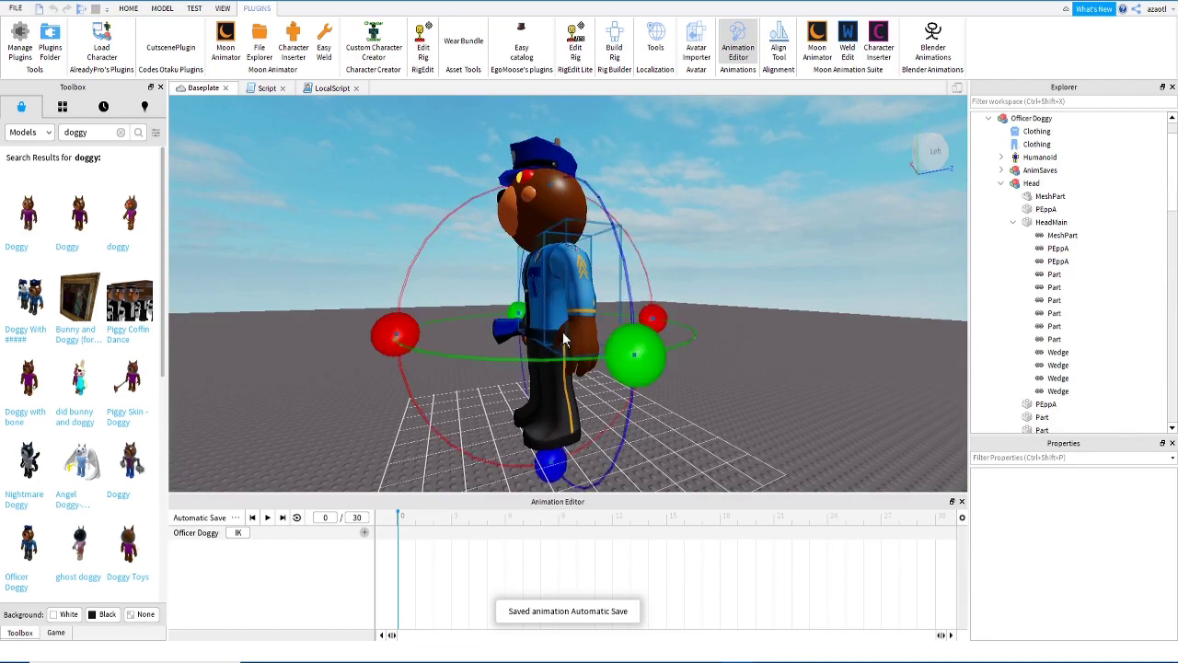
pyautogui.moveTo(563, 337); pyautogui.dragTo(558, 338, button='right')
pyautogui.moveTo(498, 300); pyautogui.dragTo(504, 320)
pyautogui.moveTo(578, 378); pyautogui.dragTo(580, 379, button='right')
pyautogui.scroll(2, 580, 378)
pyautogui.scroll(-2, 580, 378)
pyautogui.press('d')
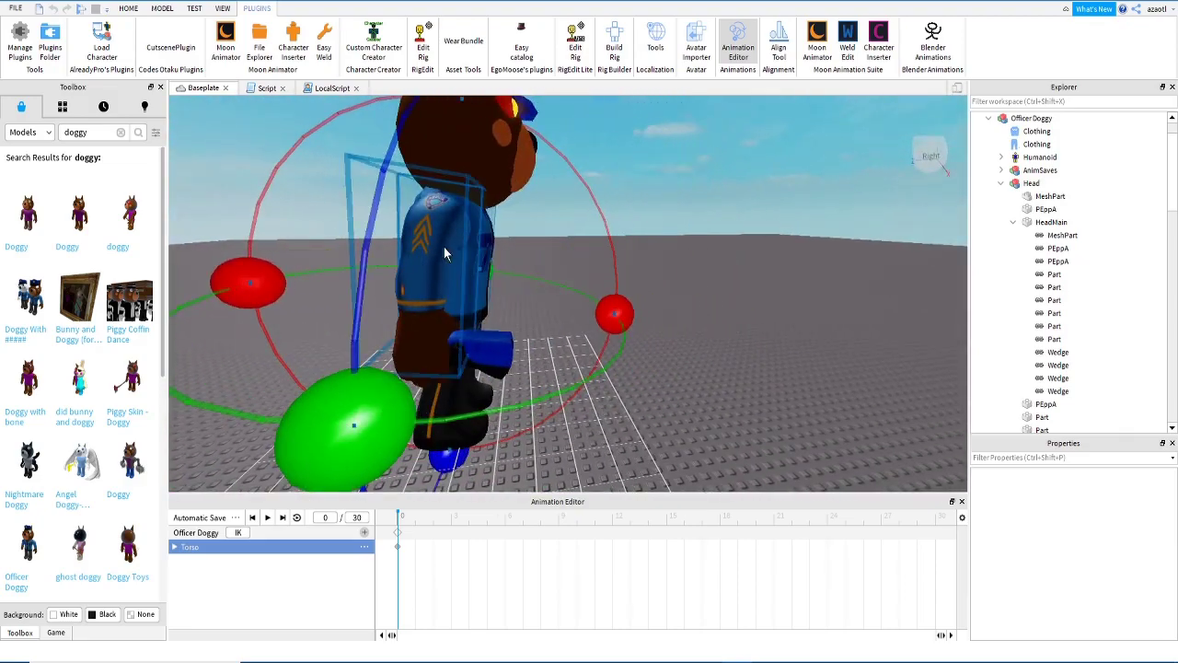
# Step: Raise the right arm forward at frame 0 and turn it inward so the taser is held in front of the body
pyautogui.click(447, 255)
pyautogui.scroll(-2, 452, 263)
pyautogui.moveTo(476, 366); pyautogui.dragTo(541, 359)
pyautogui.moveTo(541, 359); pyautogui.dragTo(542, 360, button='right')
pyautogui.moveTo(508, 356); pyautogui.dragTo(552, 330)
pyautogui.moveTo(552, 330); pyautogui.dragTo(553, 326, button='right')
pyautogui.moveTo(380, 282); pyautogui.dragTo(388, 326)
# Step: Raise the left arm forward at frame 0 and turn it inward toward the taser
pyautogui.moveTo(507, 380); pyautogui.dragTo(509, 381, button='right')
pyautogui.click(544, 327)
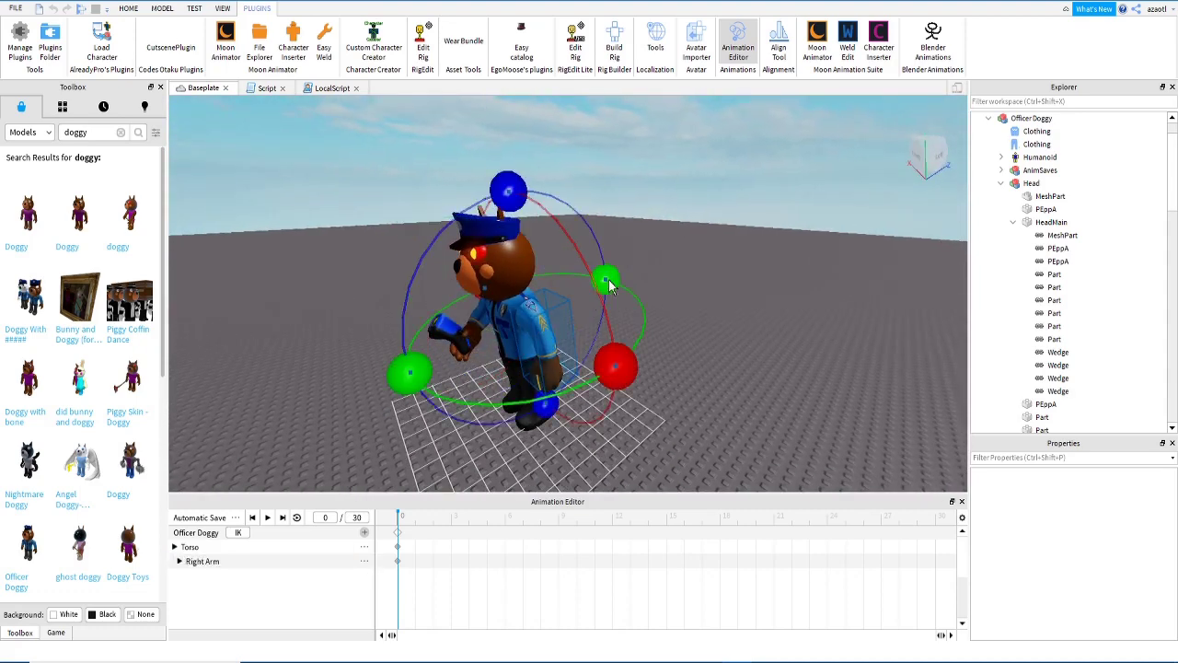
pyautogui.moveTo(512, 194); pyautogui.dragTo(584, 266)
pyautogui.moveTo(578, 312); pyautogui.dragTo(579, 314, button='right')
pyautogui.moveTo(712, 291); pyautogui.dragTo(684, 350)
pyautogui.moveTo(650, 367); pyautogui.dragTo(650, 367, button='right')
# Step: Rotate the right arm further inward at frame 0 so its hand meets the left hand
pyautogui.click(572, 287)
pyautogui.scroll(-1, 460, 390)
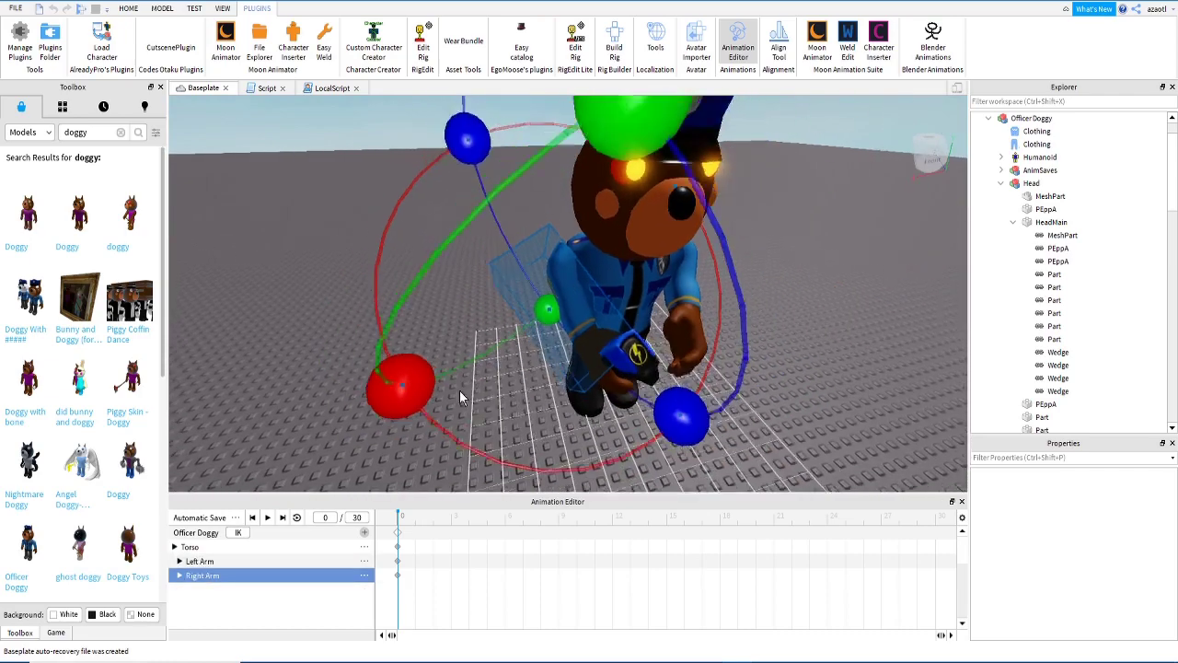
pyautogui.scroll(-1, 460, 391)
pyautogui.moveTo(425, 374); pyautogui.dragTo(481, 396)
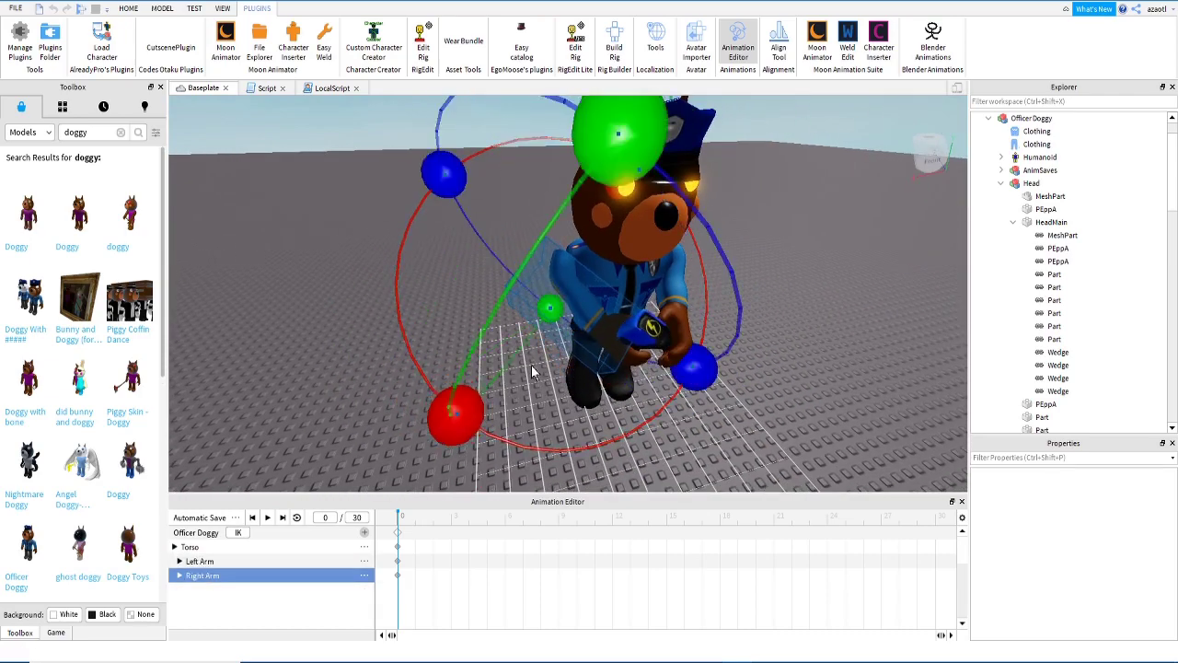
pyautogui.moveTo(532, 365); pyautogui.dragTo(531, 365, button='right')
# Step: Try rotating the left arm further inward at frame 0 to support the taser
pyautogui.click(555, 291)
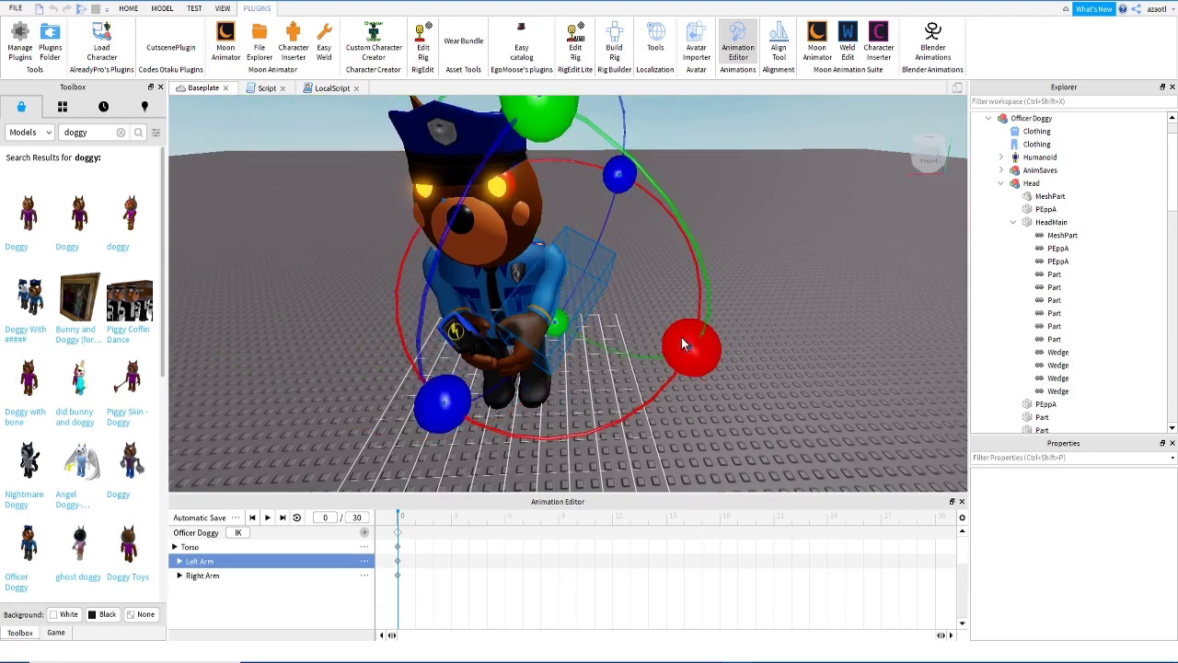
pyautogui.moveTo(683, 338); pyautogui.dragTo(670, 358)
pyautogui.moveTo(521, 323); pyautogui.dragTo(531, 325, button='right')
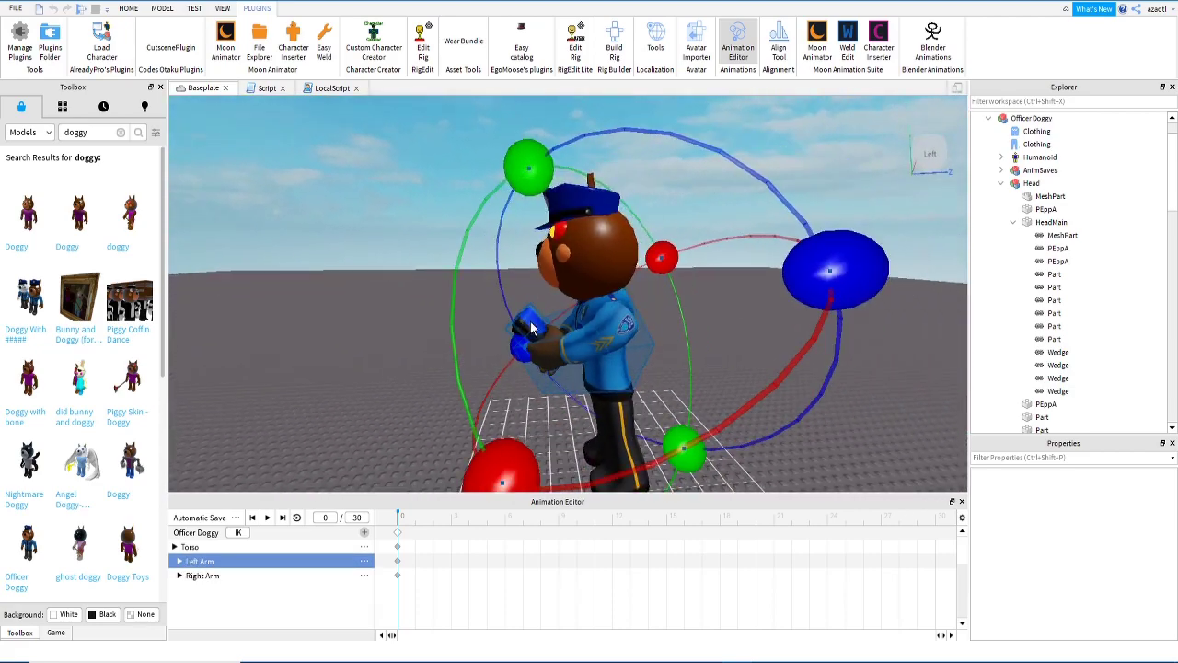
# Step: Try tilting and turning the taser at frame 0 to aim it forward
pyautogui.click(530, 322)
pyautogui.moveTo(462, 274); pyautogui.dragTo(454, 357)
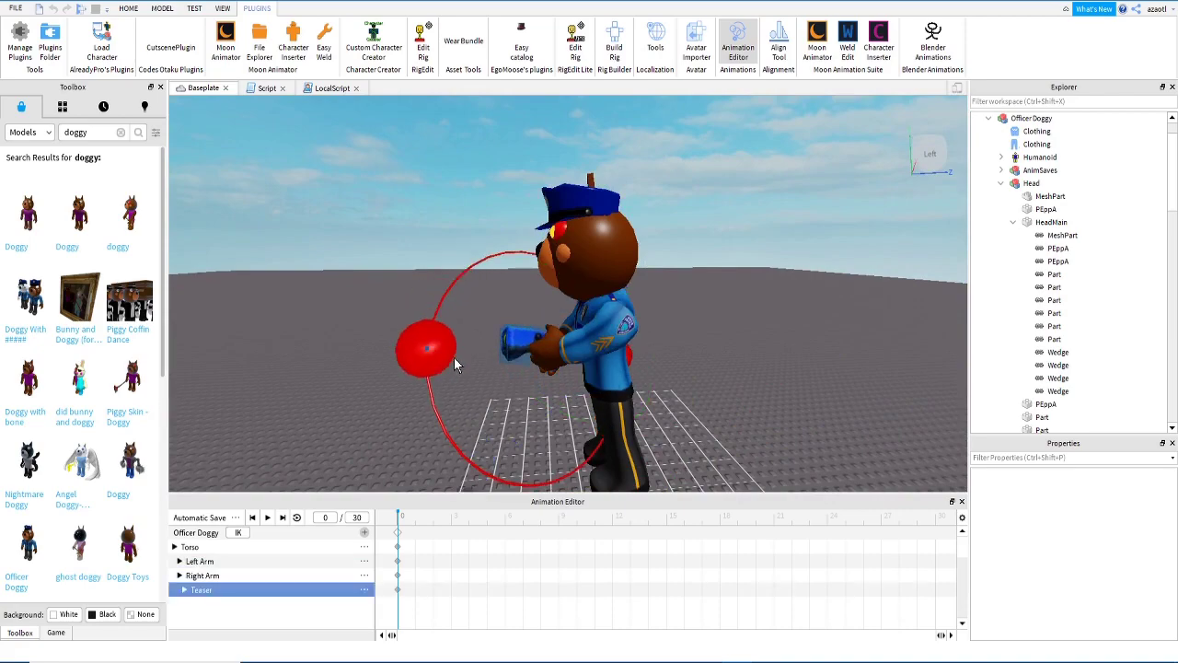
pyautogui.moveTo(498, 393); pyautogui.dragTo(499, 394, button='right')
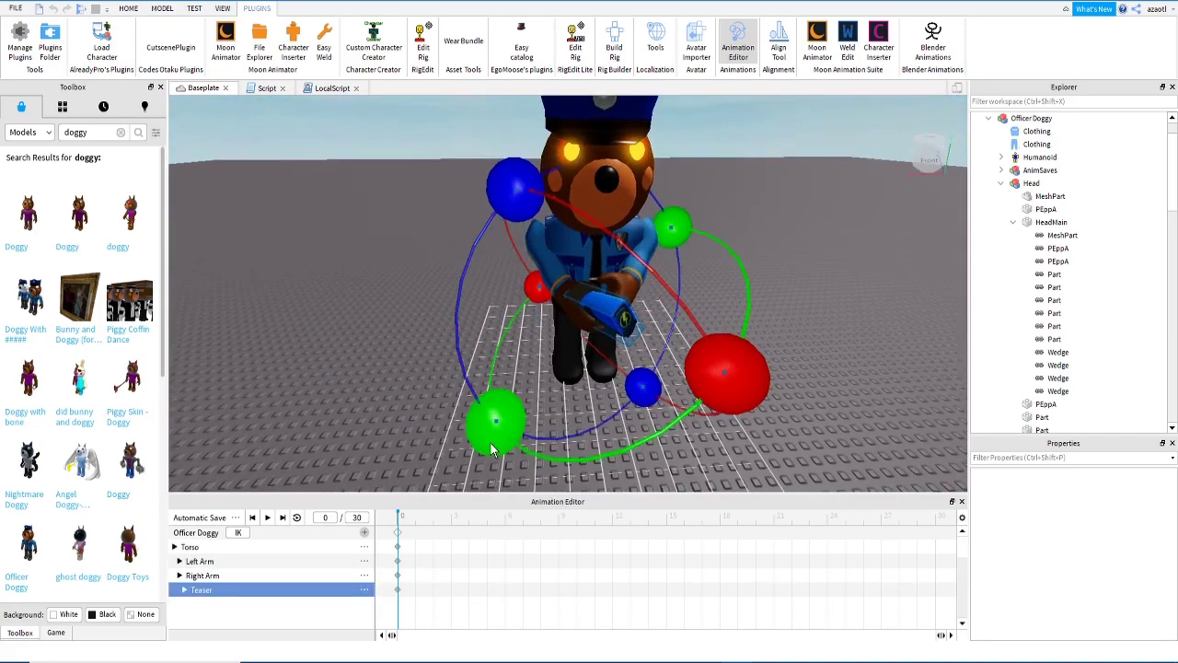
pyautogui.moveTo(506, 193); pyautogui.dragTo(567, 176)
pyautogui.moveTo(691, 279); pyautogui.dragTo(710, 311)
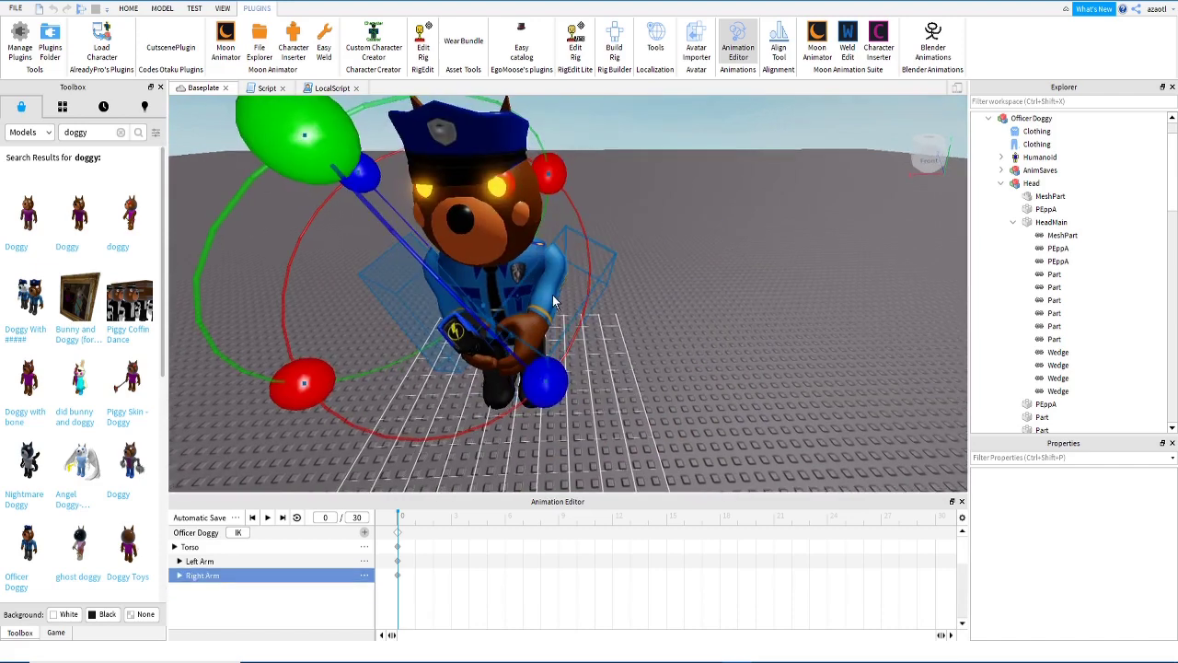
# Step: Rotate the left arm inward at frame 0 so both hands grip the taser
pyautogui.click(555, 290)
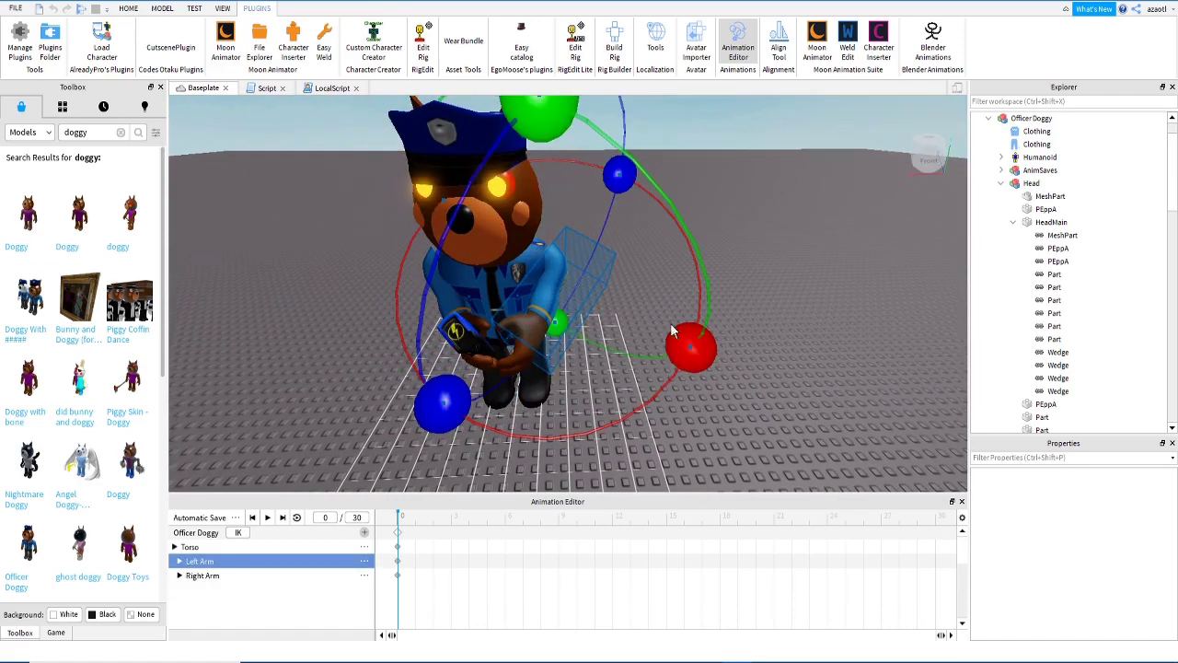
pyautogui.moveTo(672, 331); pyautogui.dragTo(667, 379)
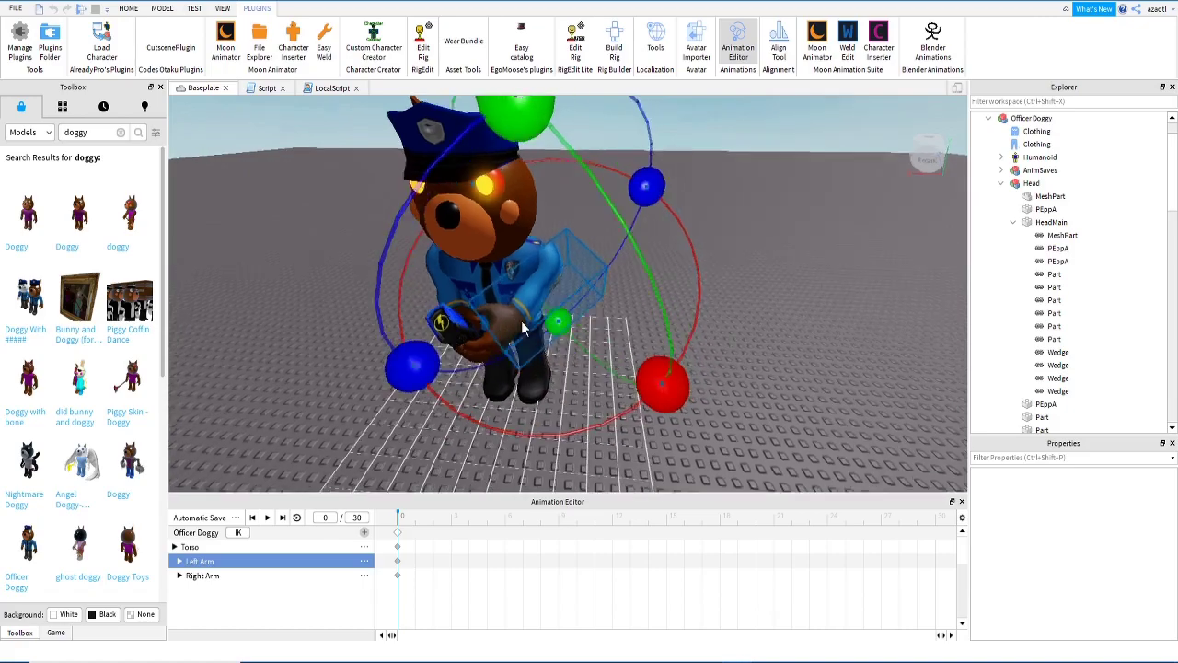
pyautogui.moveTo(522, 322); pyautogui.dragTo(522, 323, button='right')
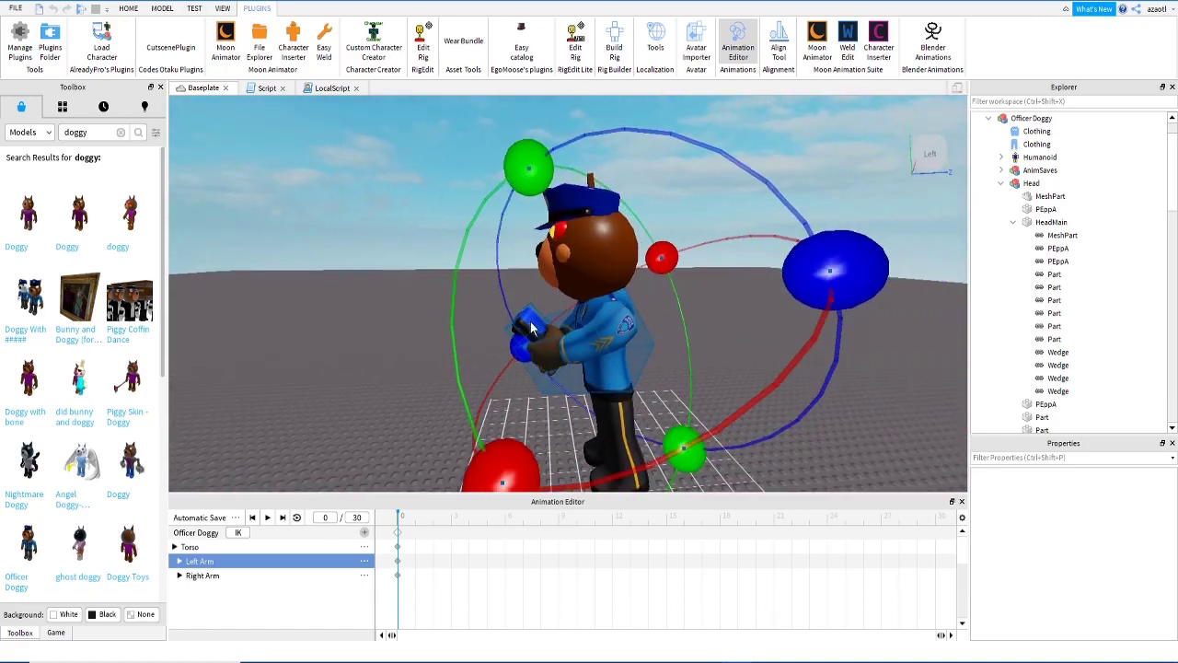
# Step: Rotate the taser at frame 0 around all axes until it sits upright and aims straight ahead from the hands
pyautogui.click(531, 323)
pyautogui.moveTo(462, 274); pyautogui.dragTo(454, 358)
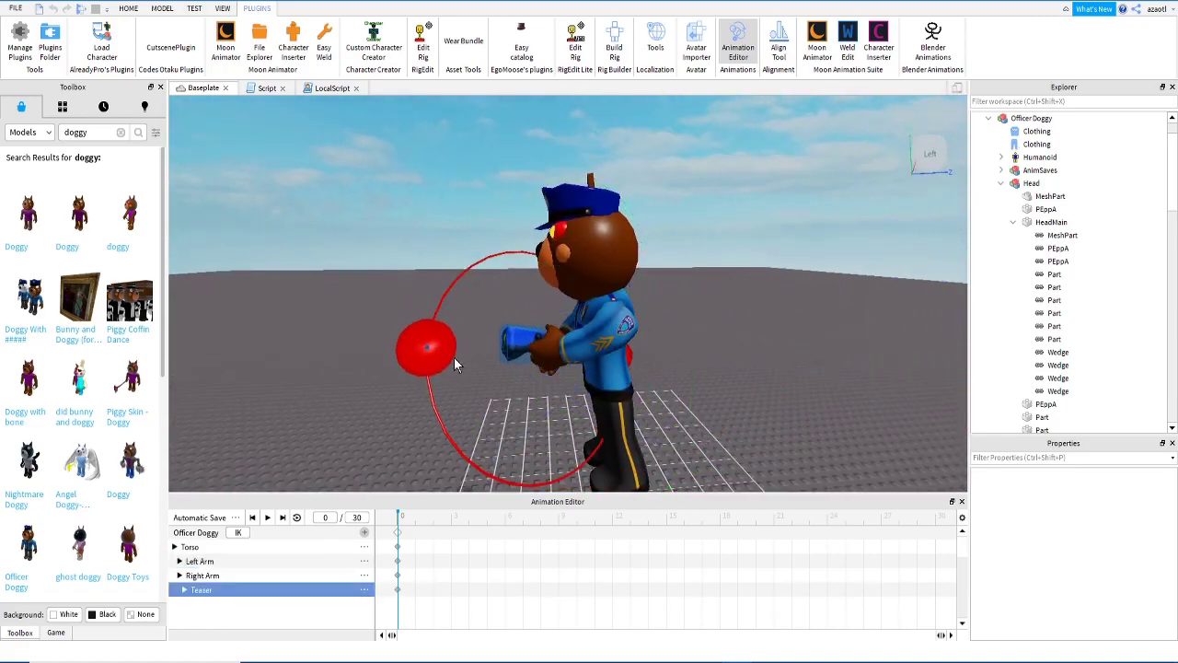
pyautogui.moveTo(494, 386); pyautogui.dragTo(494, 386, button='right')
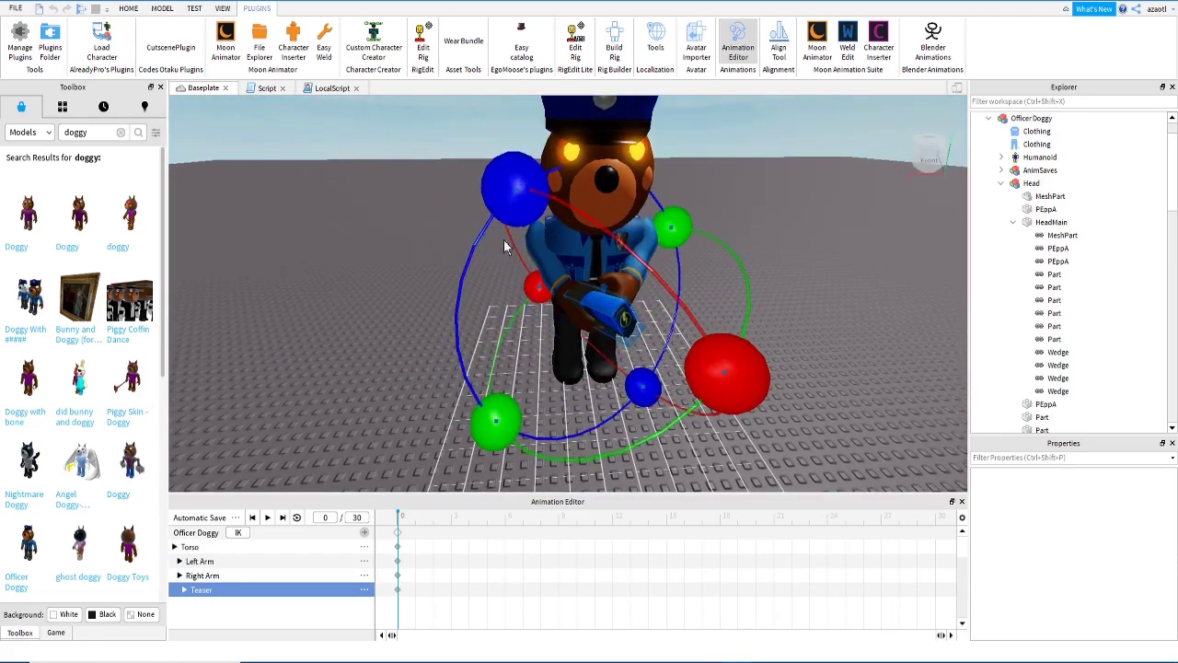
pyautogui.moveTo(505, 192); pyautogui.dragTo(566, 176)
pyautogui.moveTo(688, 275); pyautogui.dragTo(708, 307)
pyautogui.moveTo(579, 173); pyautogui.dragTo(613, 192)
pyautogui.moveTo(474, 296); pyautogui.dragTo(473, 304)
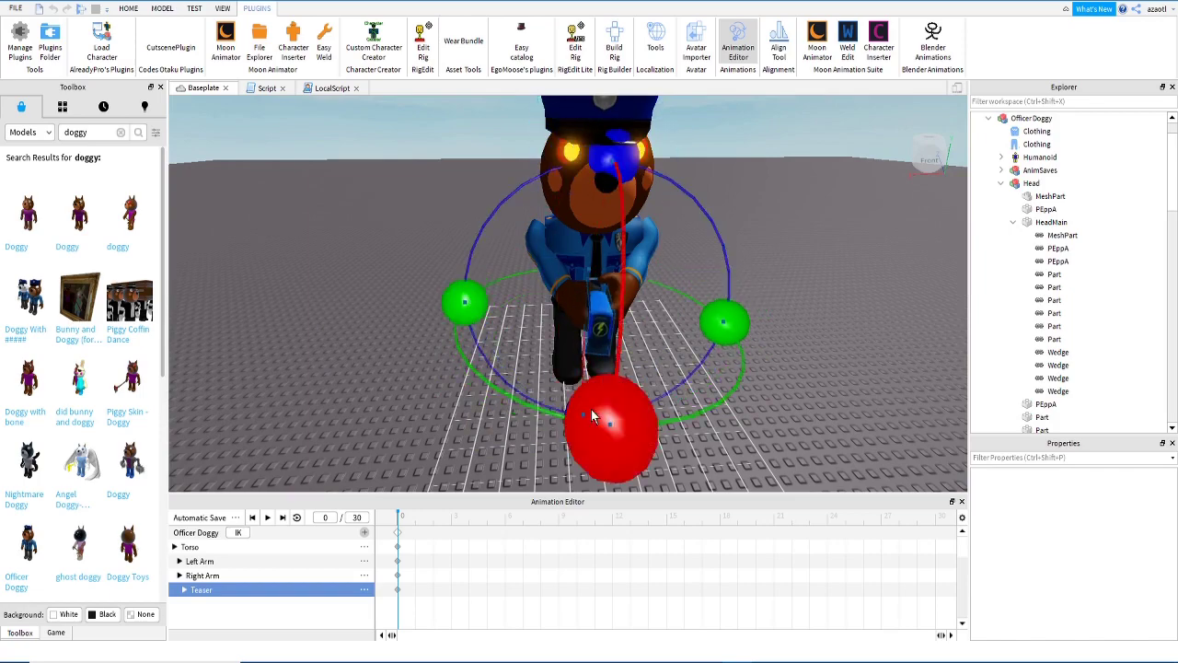
pyautogui.moveTo(592, 411); pyautogui.dragTo(592, 411, button='right')
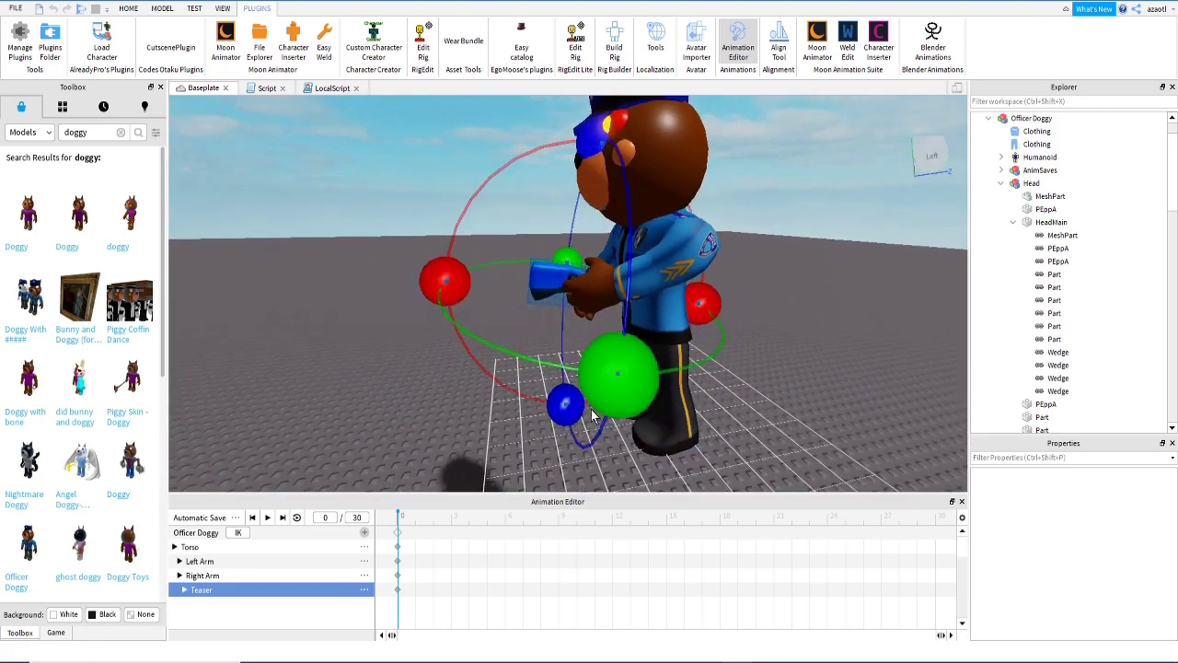
pyautogui.moveTo(455, 287); pyautogui.dragTo(452, 303)
pyautogui.moveTo(528, 360); pyautogui.dragTo(526, 366, button='right')
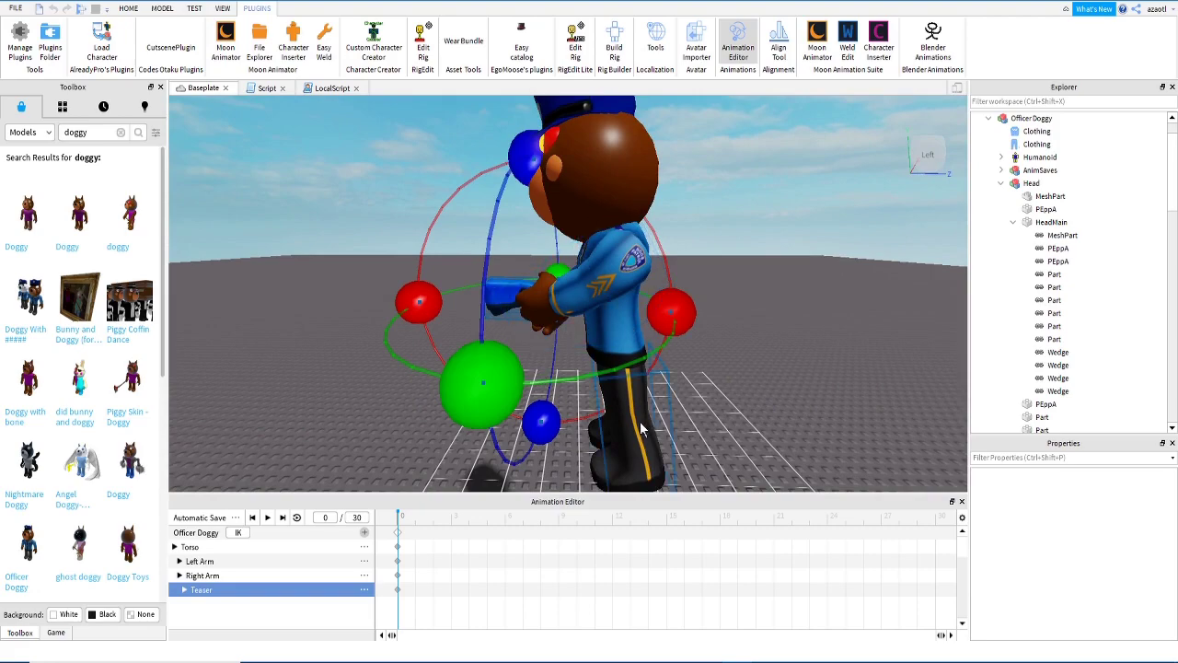
# Step: Rotate the left leg slightly backward at frame 0
pyautogui.moveTo(642, 430); pyautogui.dragTo(642, 428, button='right')
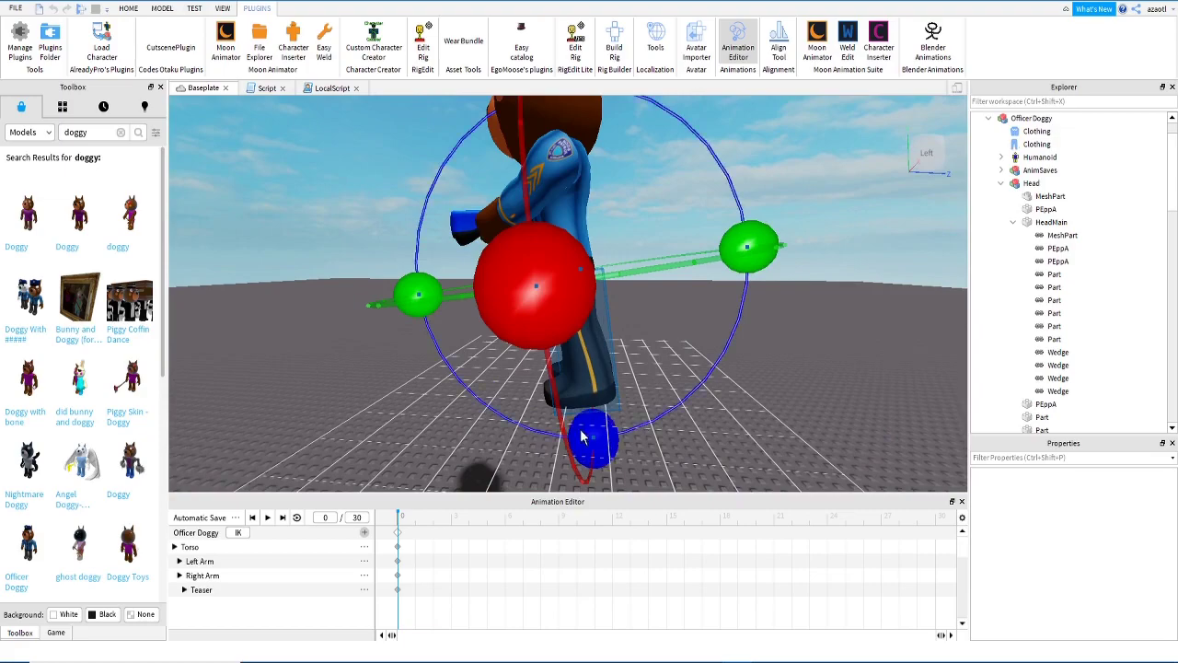
pyautogui.moveTo(600, 437); pyautogui.dragTo(604, 436)
pyautogui.moveTo(587, 406); pyautogui.dragTo(588, 406, button='right')
pyautogui.click(703, 354)
# Step: Swing the right leg forward at frame 0 to form a walking stride
pyautogui.moveTo(702, 353); pyautogui.dragTo(703, 354, button='right')
pyautogui.click(553, 301)
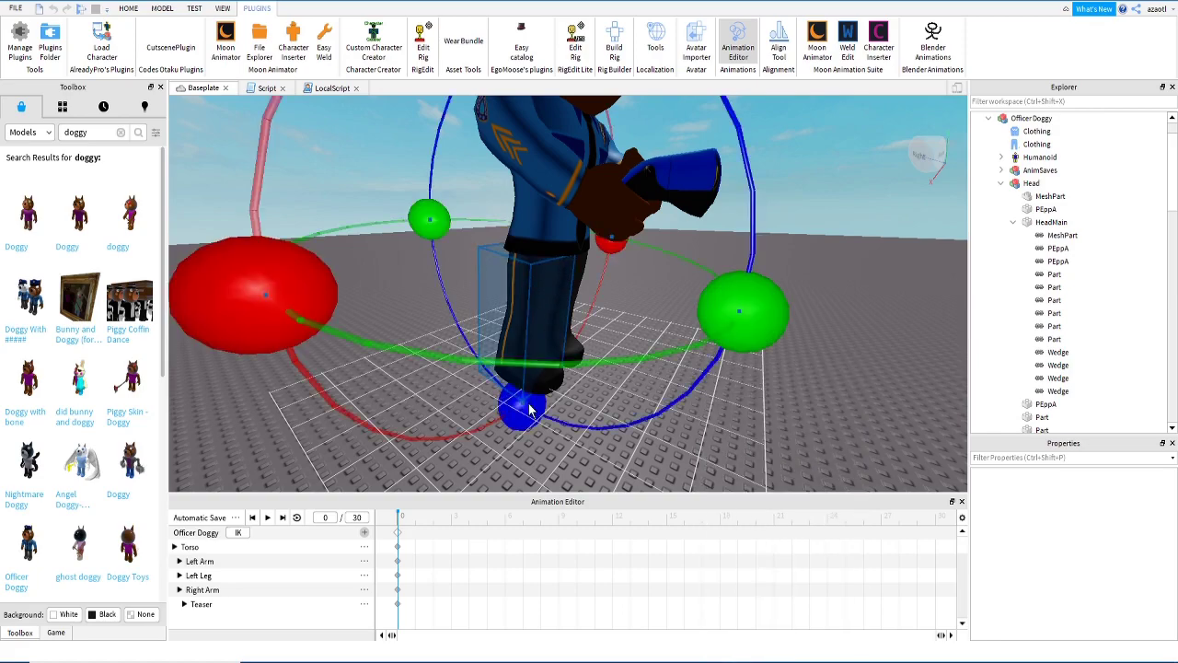
pyautogui.moveTo(529, 409); pyautogui.dragTo(568, 425)
pyautogui.moveTo(666, 388); pyautogui.dragTo(665, 388, button='right')
pyautogui.press('s')
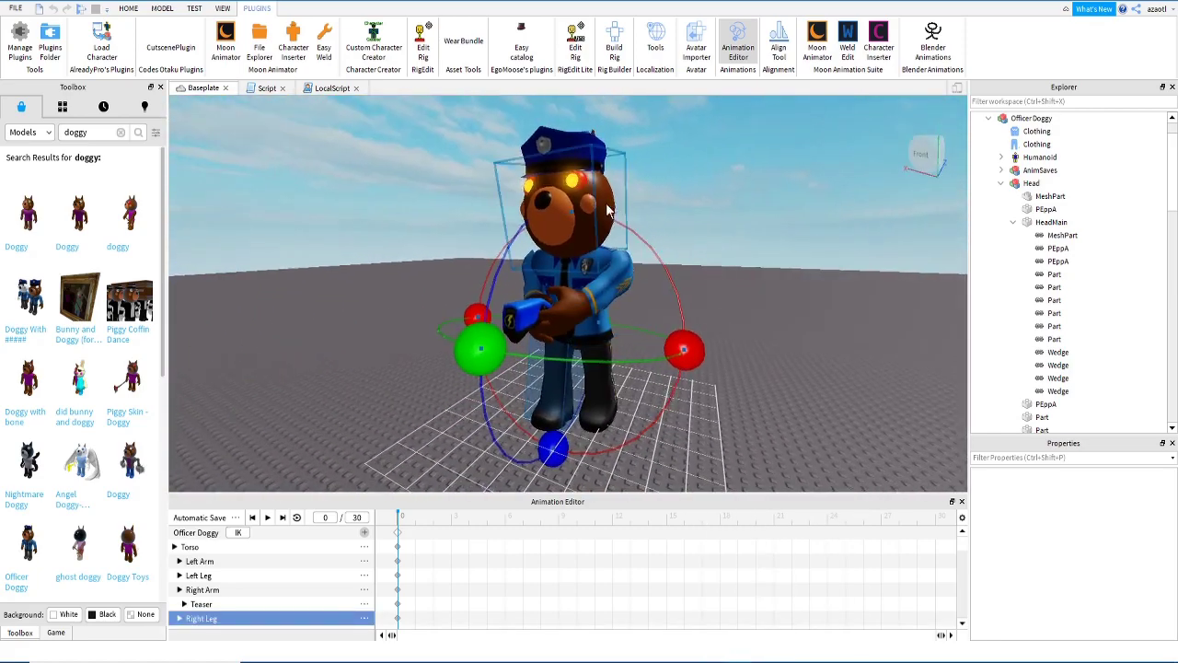
# Step: Tilt the head downward at frame 0
pyautogui.click(607, 207)
pyautogui.moveTo(453, 293); pyautogui.dragTo(462, 327)
pyautogui.moveTo(494, 354); pyautogui.dragTo(494, 361, button='right')
# Step: Copy all the frame 0 keyframes and paste them at frame 30
pyautogui.press('w')
pyautogui.press('a')
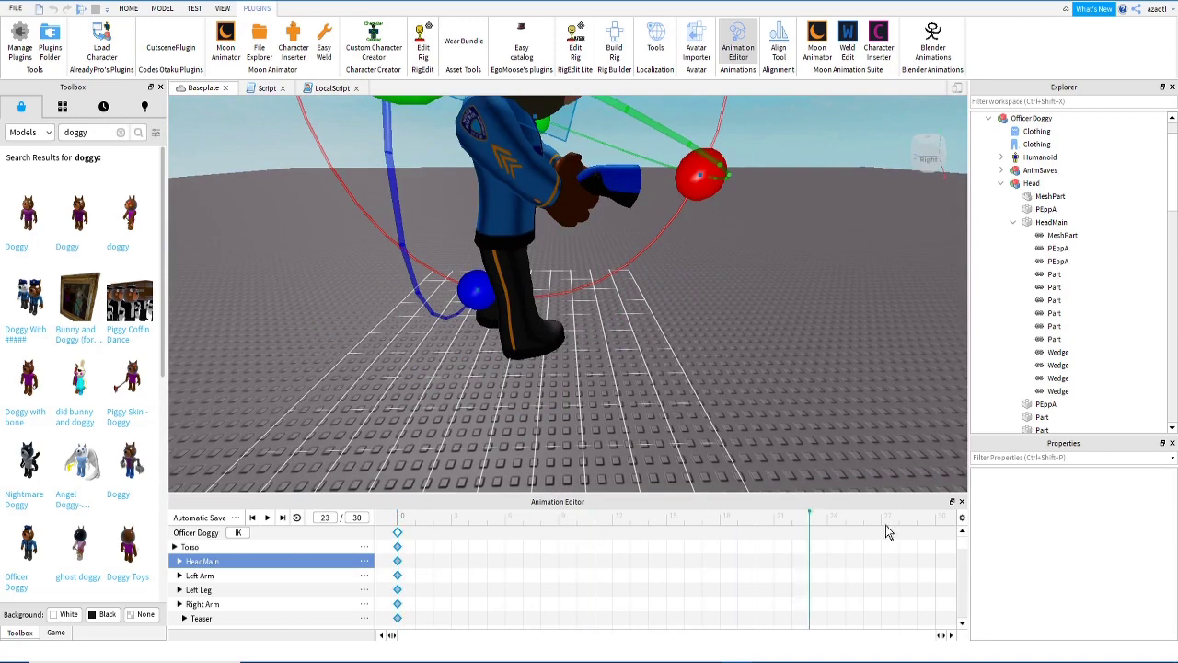
pyautogui.hotkey('ctrl', 'v')
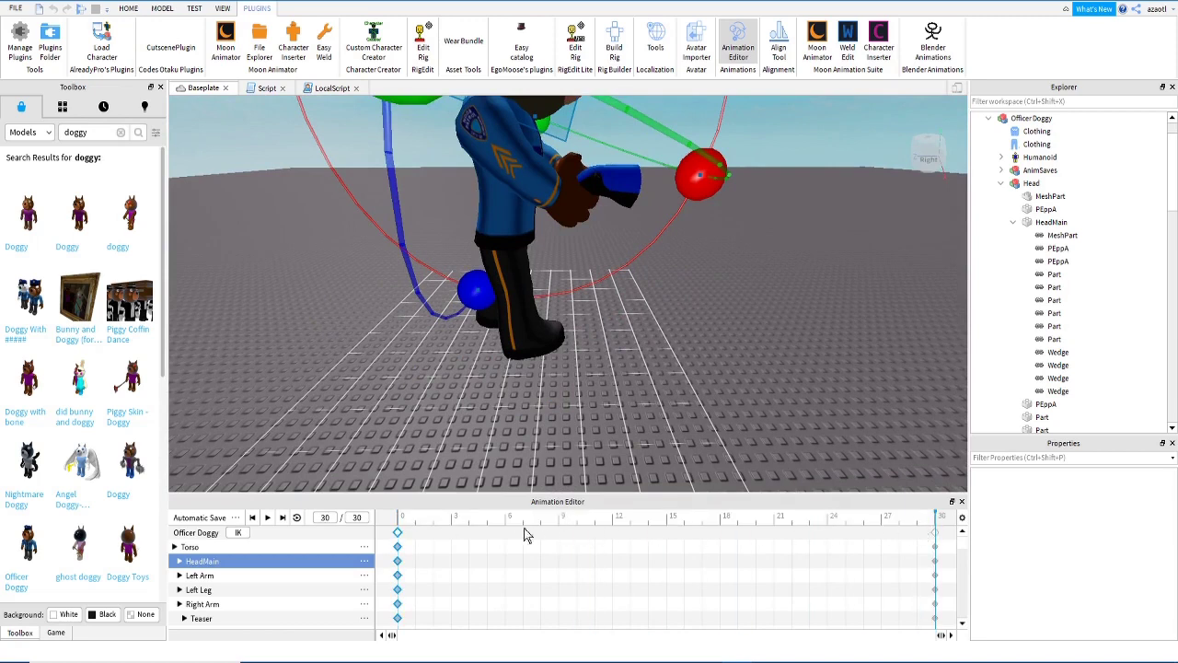
# Step: Swing the right leg backward at frame 15 for the opposite stride
pyautogui.moveTo(591, 319); pyautogui.dragTo(590, 319, button='right')
pyautogui.click(510, 293)
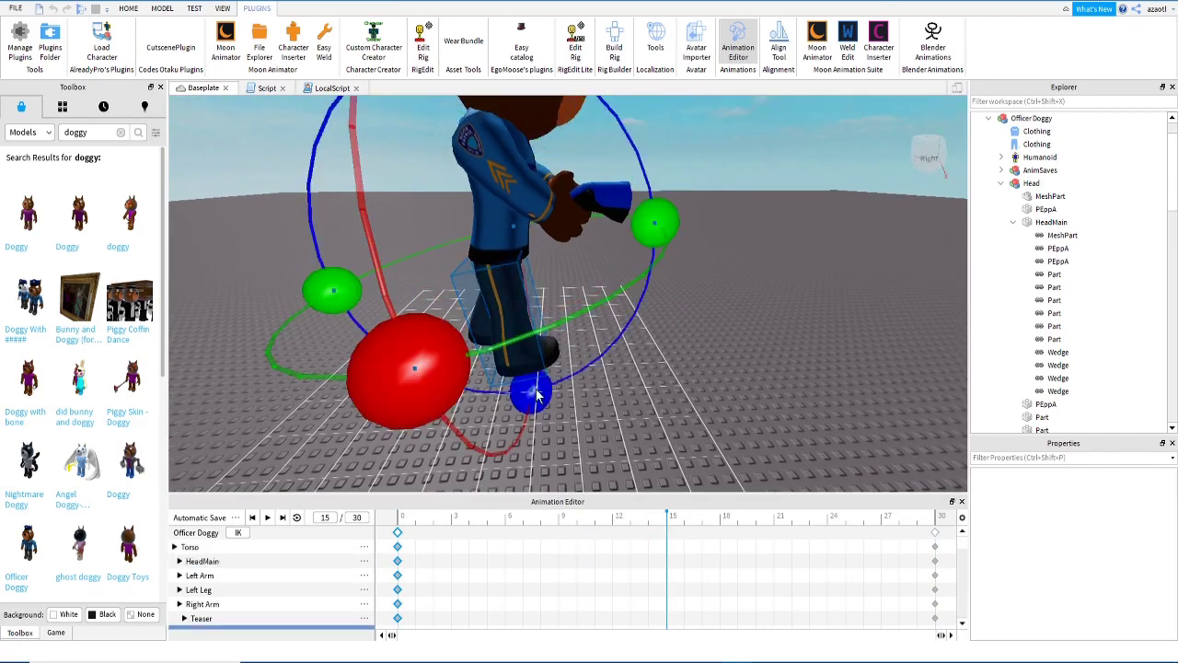
pyautogui.moveTo(536, 396); pyautogui.dragTo(480, 404)
pyautogui.moveTo(528, 428); pyautogui.dragTo(528, 426, button='right')
# Step: Swing the left leg forward at frame 15 and play the animation with looping on
pyautogui.click(521, 345)
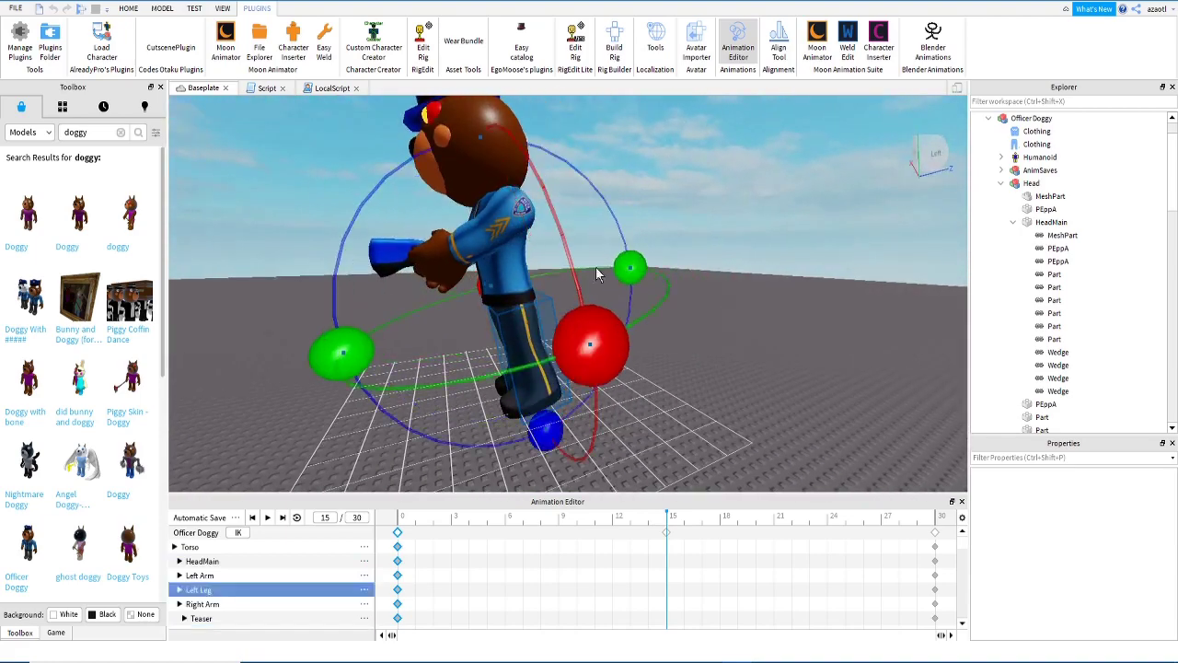
pyautogui.moveTo(536, 431); pyautogui.dragTo(502, 441)
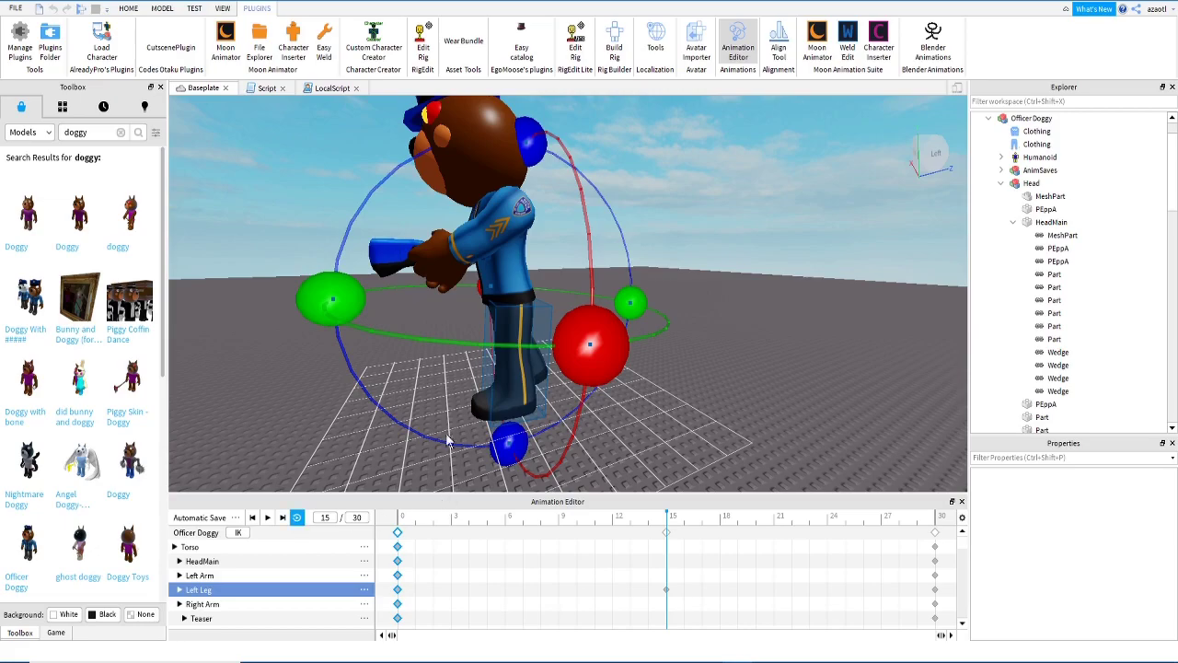
pyautogui.press('space')
pyautogui.moveTo(435, 415); pyautogui.dragTo(435, 414, button='right')
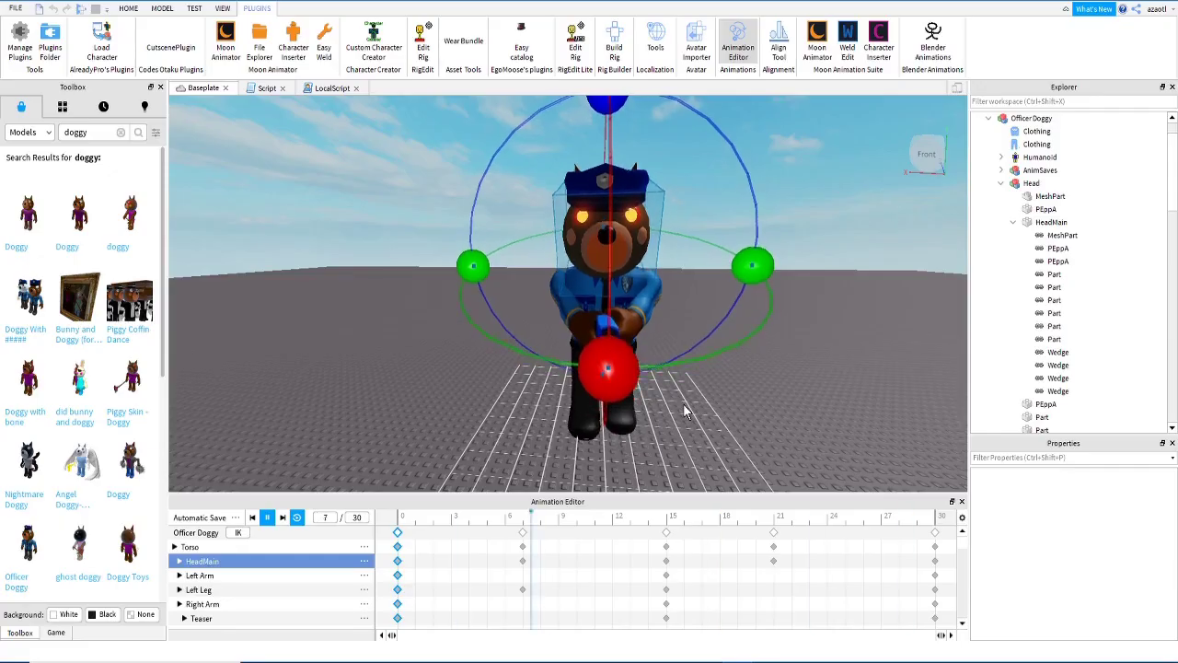
# Step: Return to frame 0 and roll the head slightly sideways
pyautogui.moveTo(508, 521); pyautogui.dragTo(379, 524)
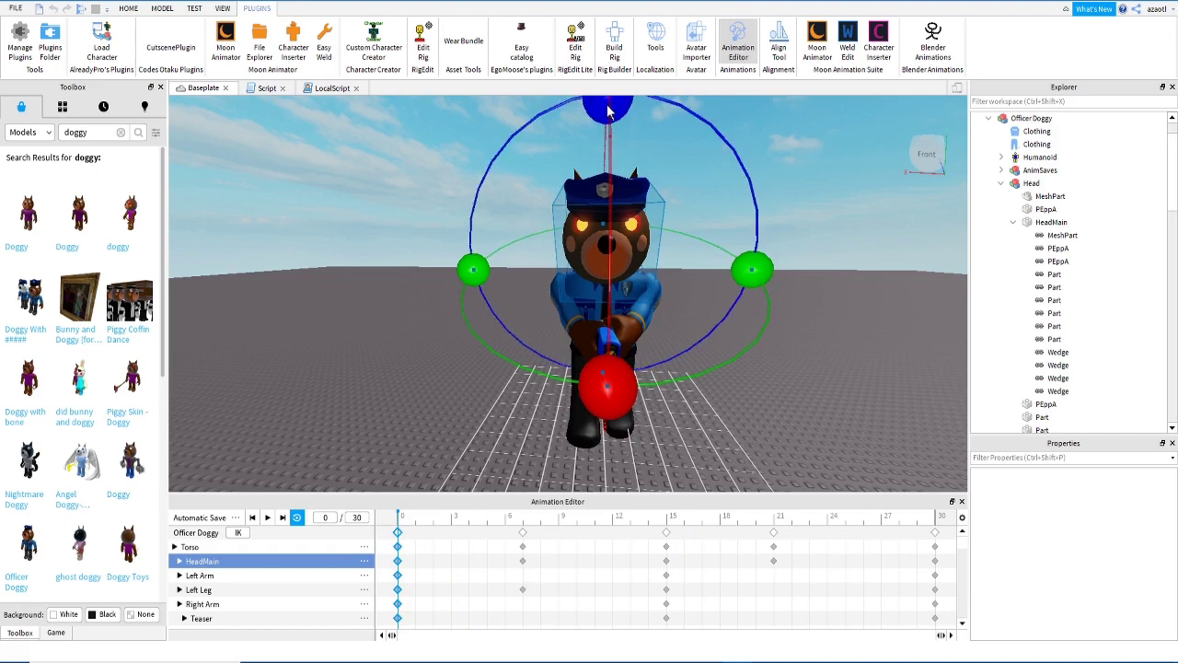
pyautogui.moveTo(607, 111); pyautogui.dragTo(602, 111)
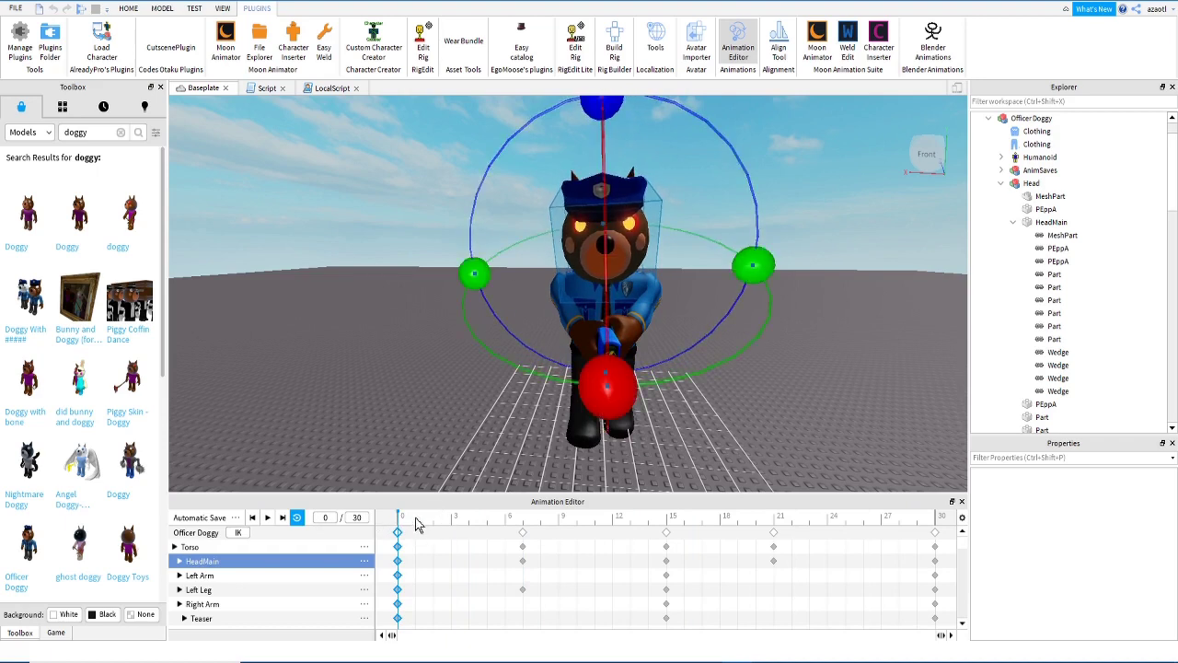
# Step: Roll the head slightly to the opposite side at frame 15, then go to frame 30
pyautogui.moveTo(414, 520); pyautogui.dragTo(662, 533)
pyautogui.moveTo(609, 112); pyautogui.dragTo(617, 114)
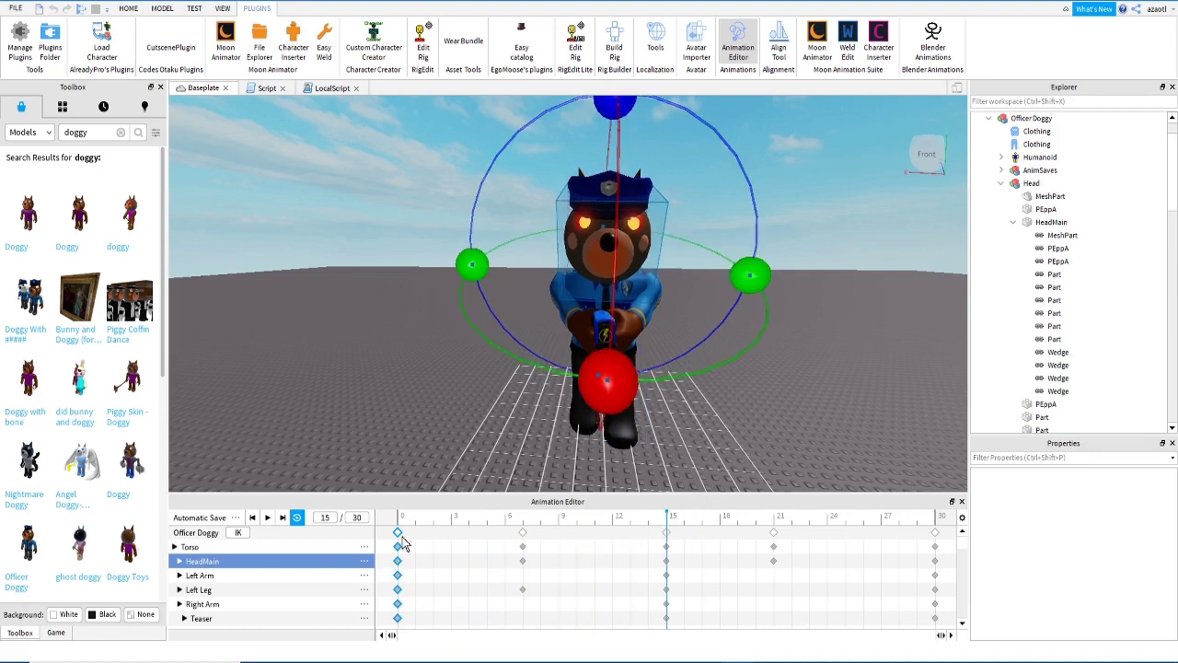
pyautogui.click(935, 521)
# Step: Play the looping walk animation and examine it from the front and side
pyautogui.press('space')
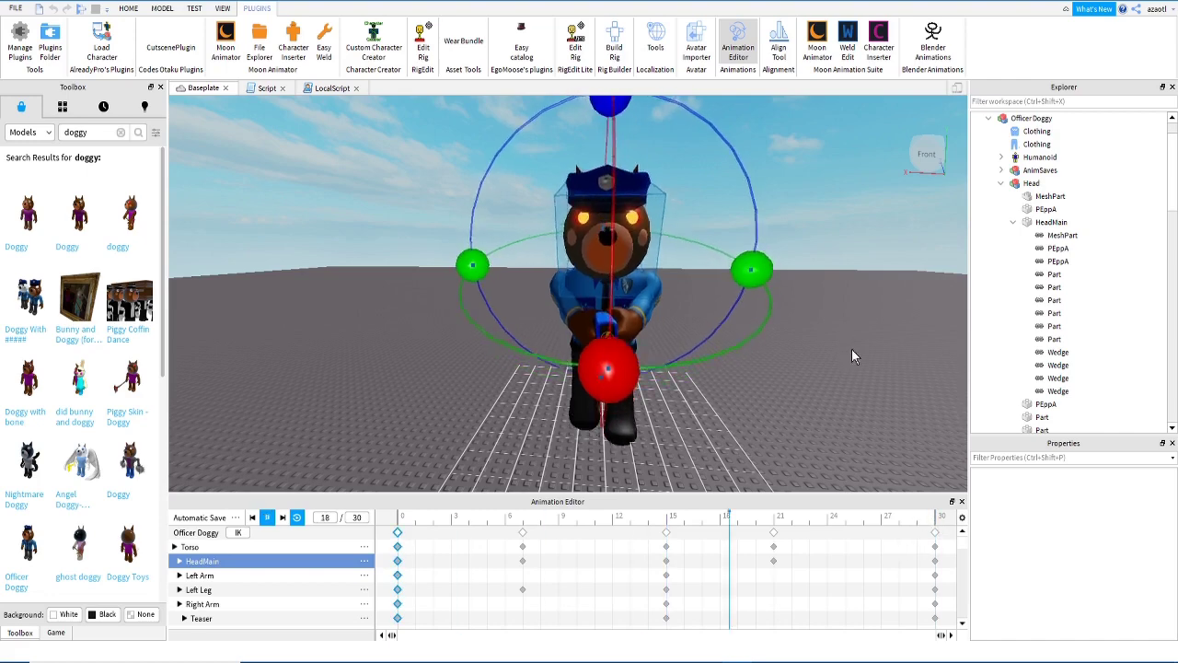
pyautogui.moveTo(852, 349); pyautogui.dragTo(852, 349, button='right')
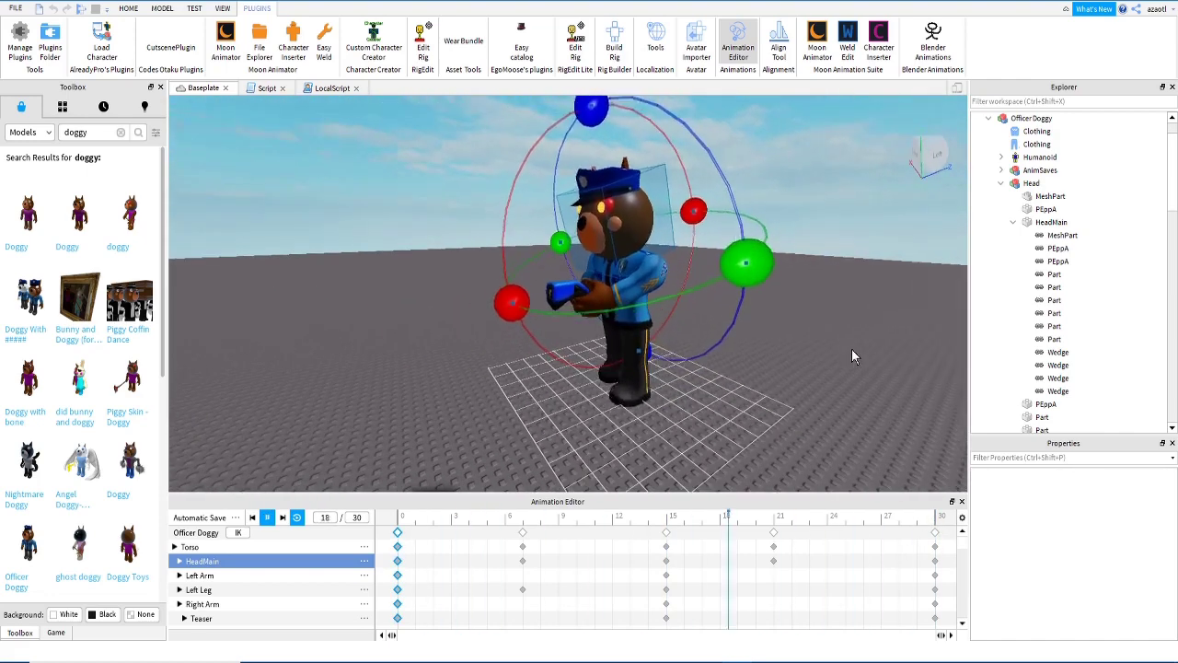
pyautogui.moveTo(852, 349); pyautogui.dragTo(851, 349, button='right')
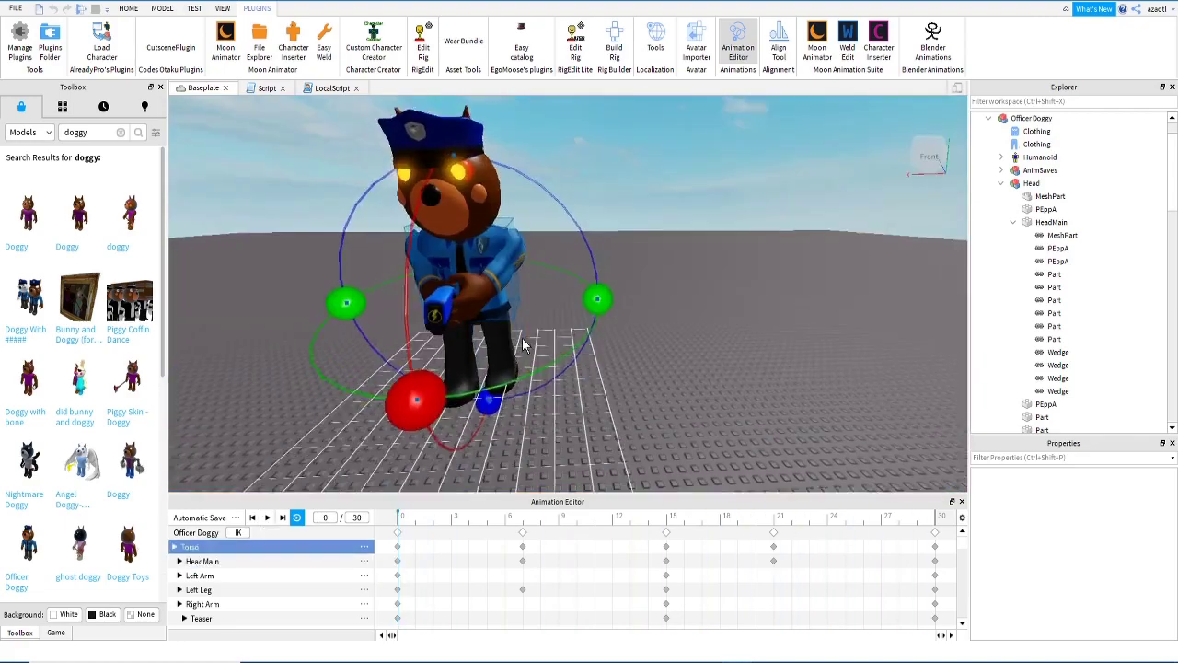
pyautogui.scroll(-1, 560, 383)
pyautogui.press('space')
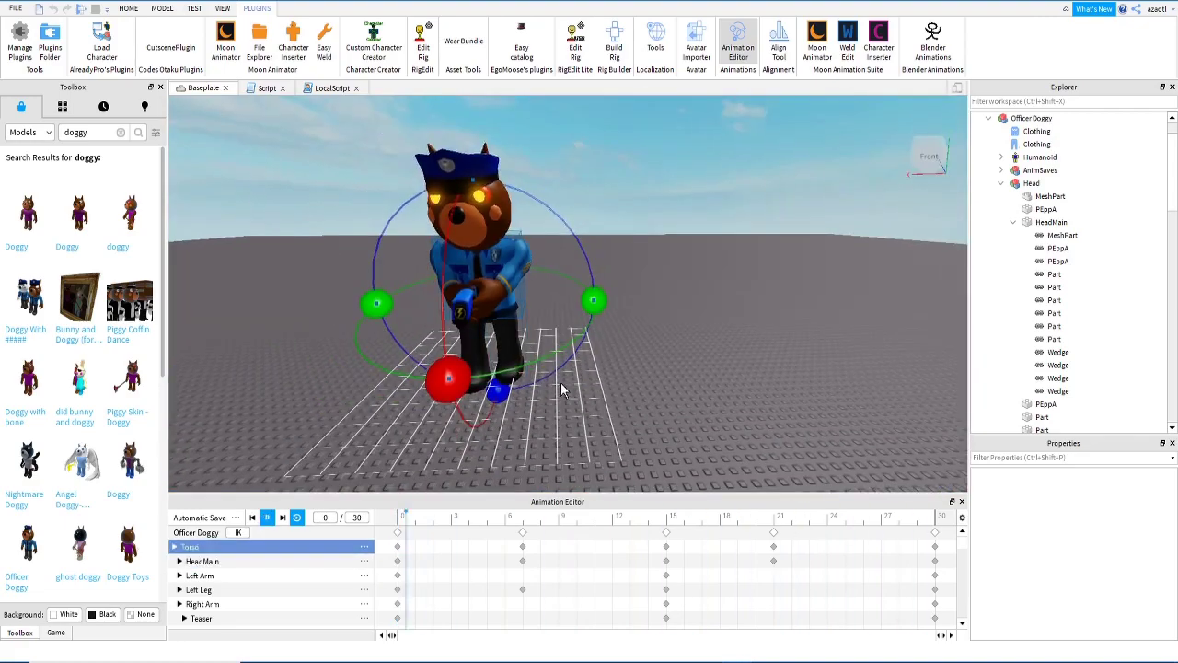
pyautogui.moveTo(562, 382); pyautogui.dragTo(562, 382, button='right')
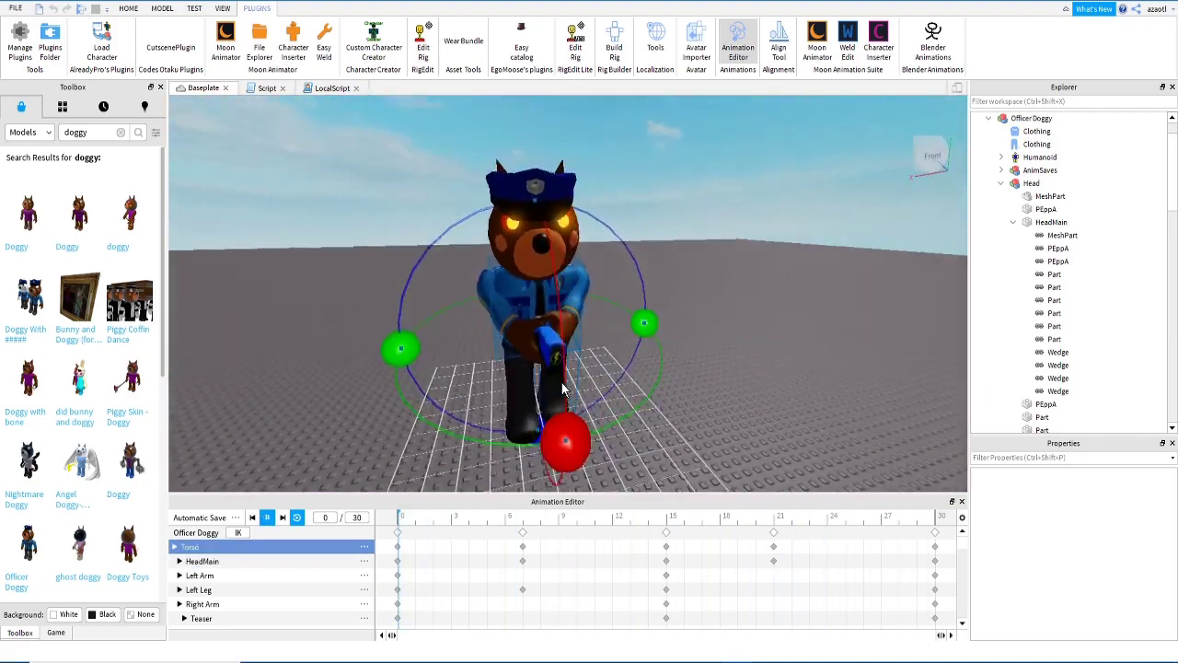
pyautogui.press('d')
pyautogui.press('space')
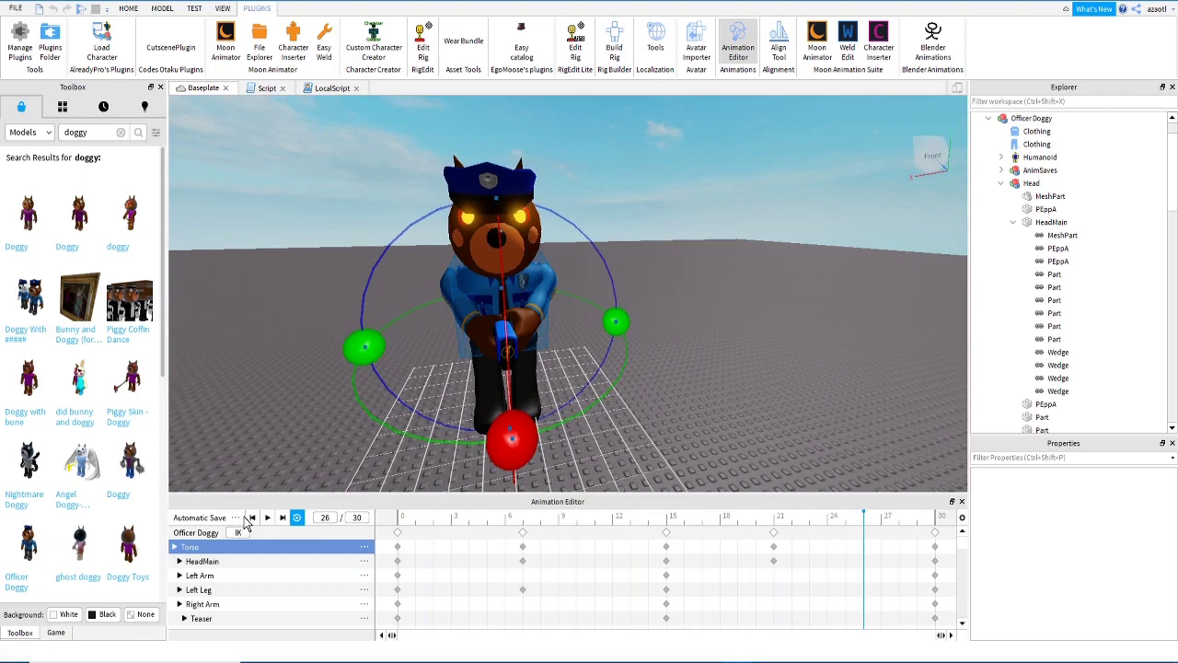
# Step: Export the animation with the title "officerDoggy Walk" and submit it as an asset
pyautogui.click(238, 518)
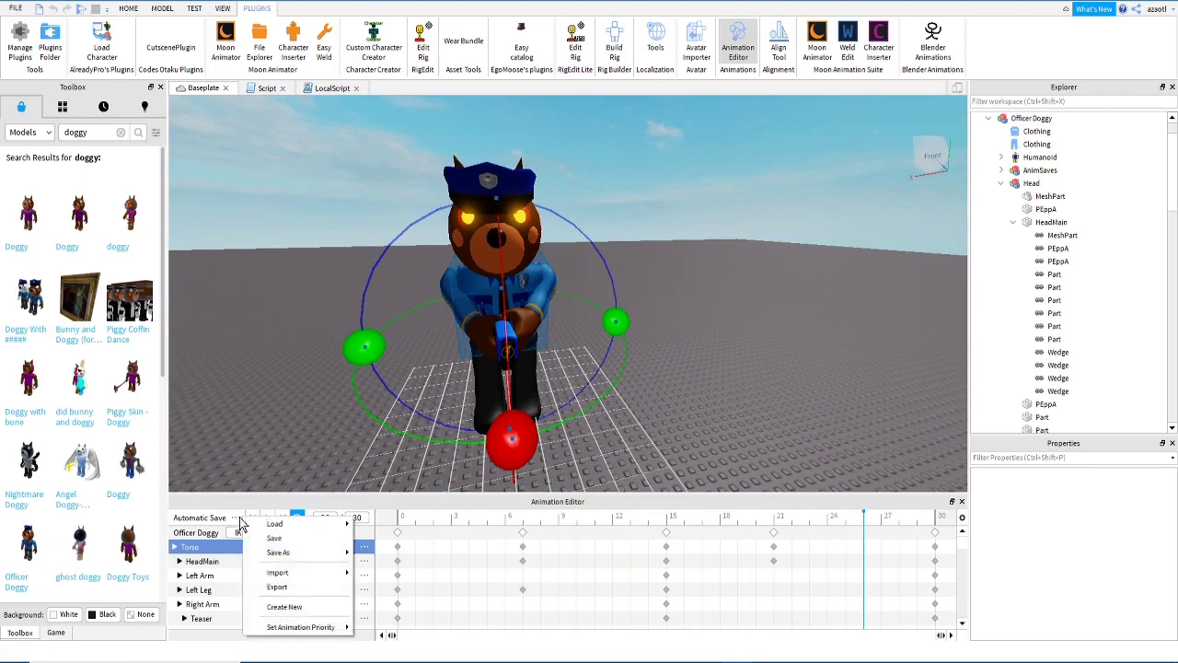
pyautogui.click(298, 590)
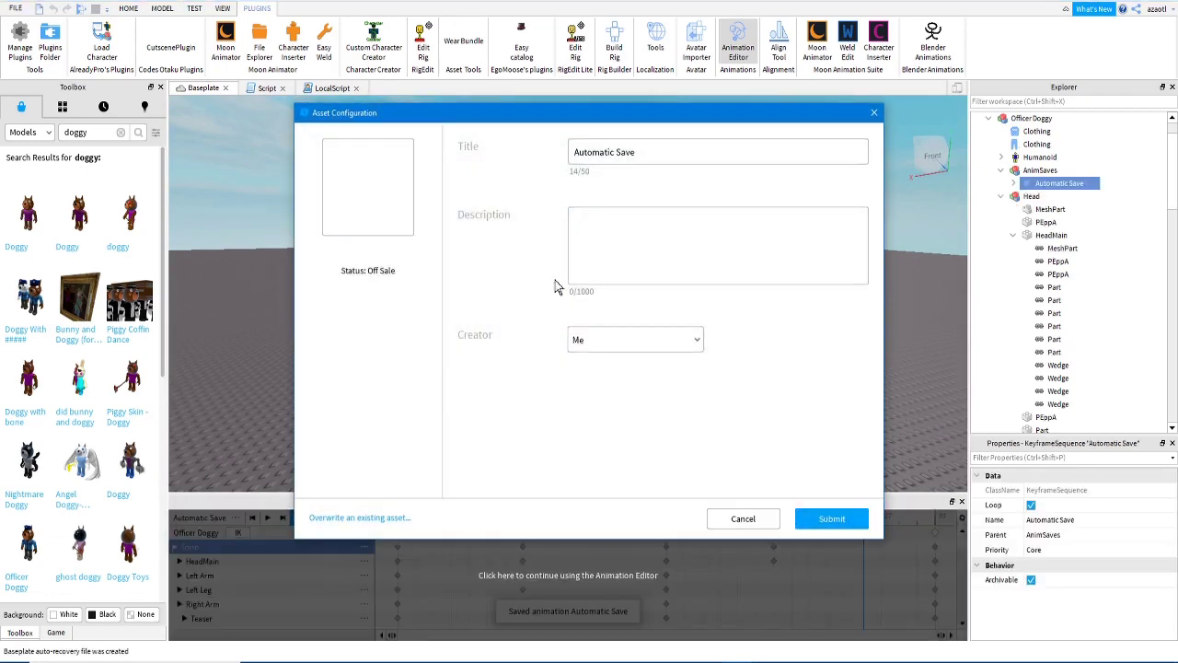
pyautogui.click(632, 152)
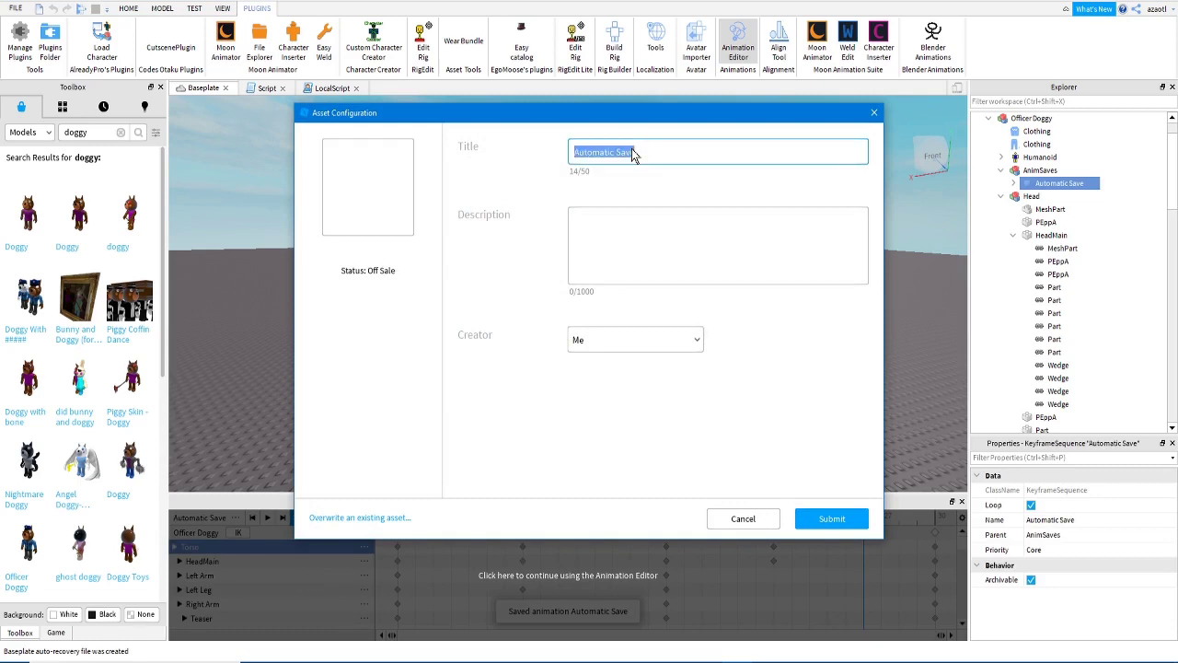
pyautogui.write('officerDoggy Wal')
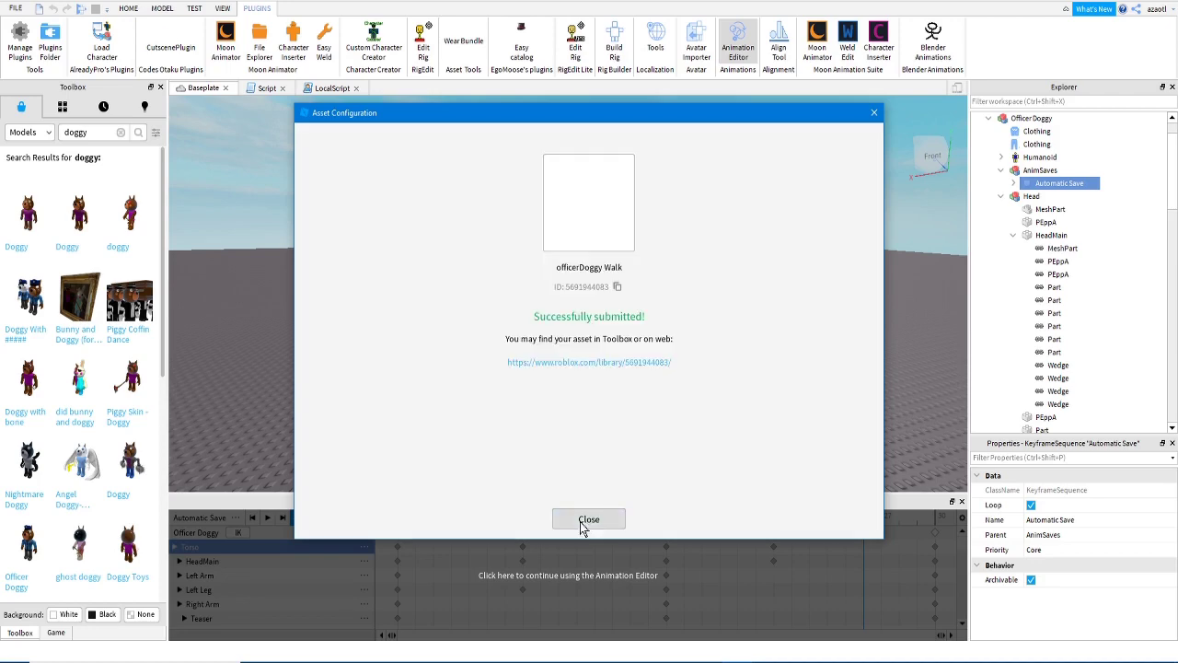
pyautogui.click(584, 522)
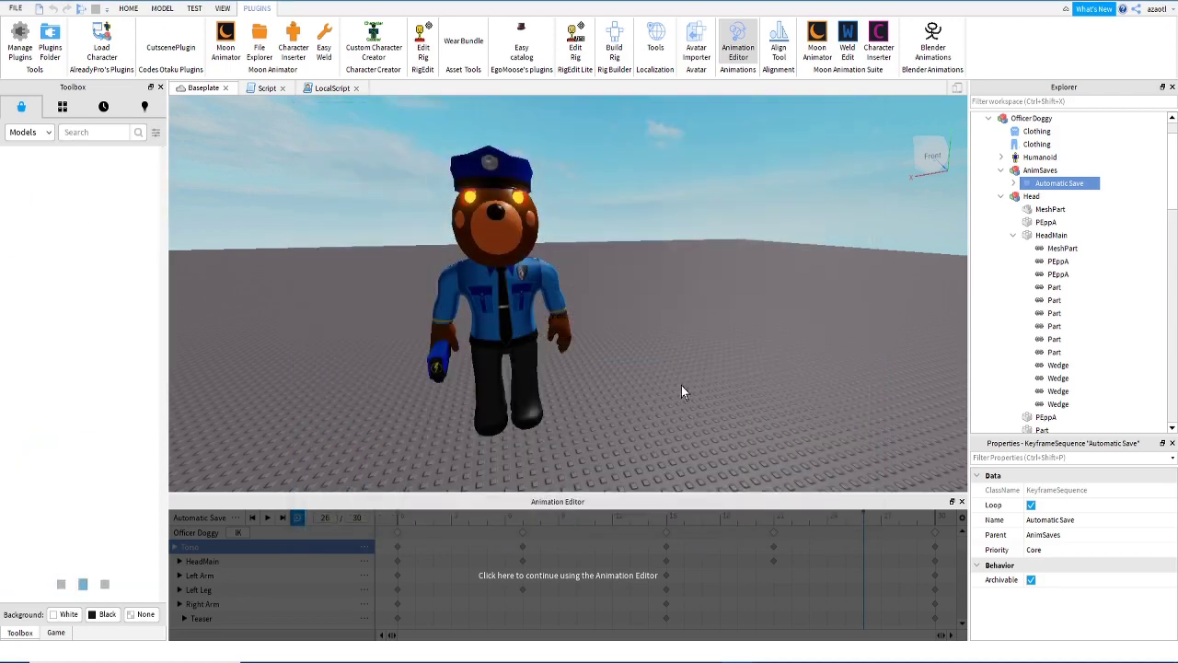
# Step: Resume animating and delete all keyframes after frame 0
pyautogui.click(513, 544)
pyautogui.moveTo(487, 531); pyautogui.dragTo(940, 569)
pyautogui.press('Delete')
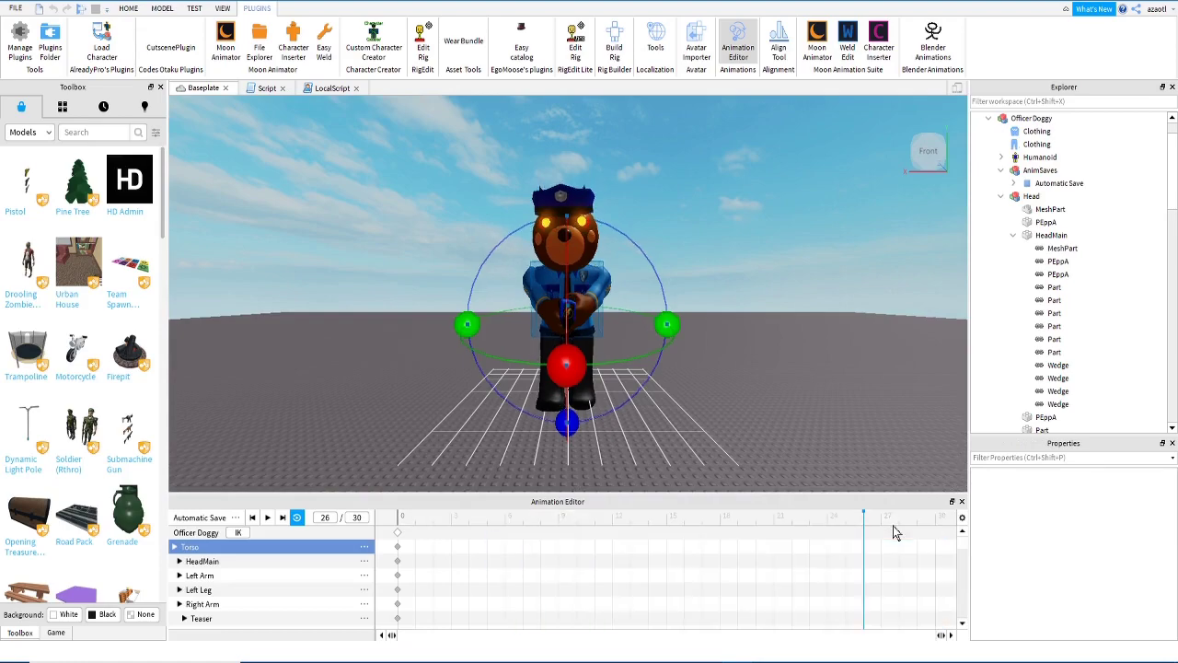
# Step: Rotate the right leg backward at frame 26 to bring it under the body
pyautogui.press('d')
pyautogui.moveTo(821, 350); pyautogui.dragTo(826, 349, button='right')
pyautogui.press('w')
pyautogui.press('a')
pyautogui.press('s')
pyautogui.press('q')
pyautogui.press('w')
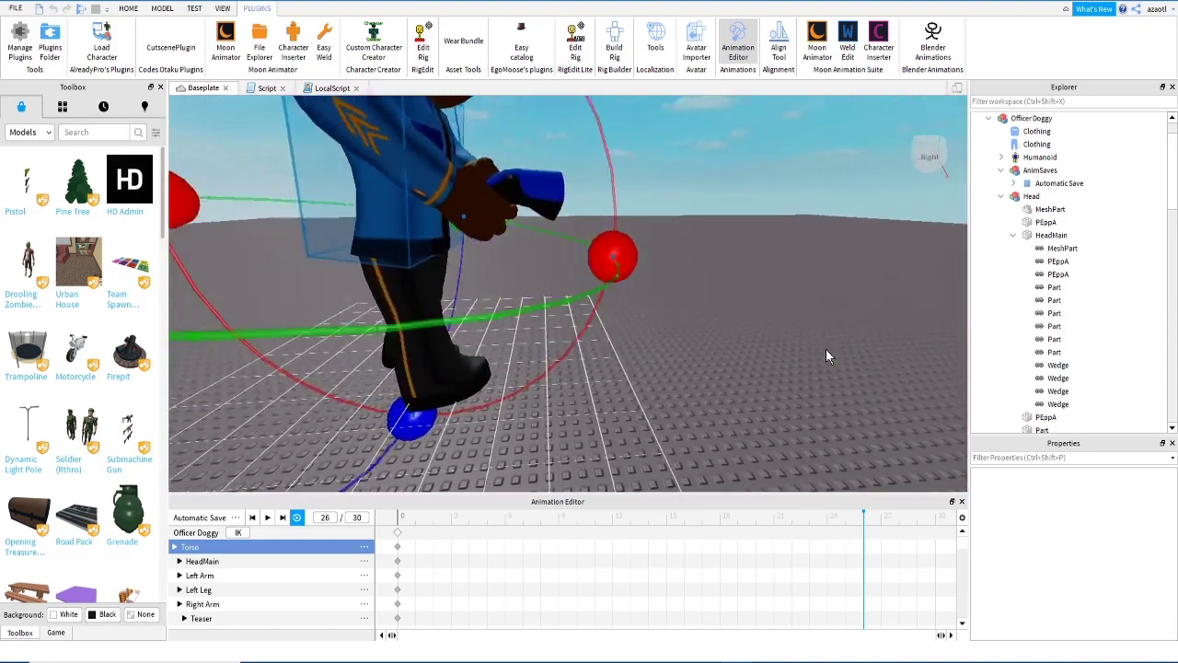
pyautogui.press('a')
pyautogui.press('s')
pyautogui.press('d')
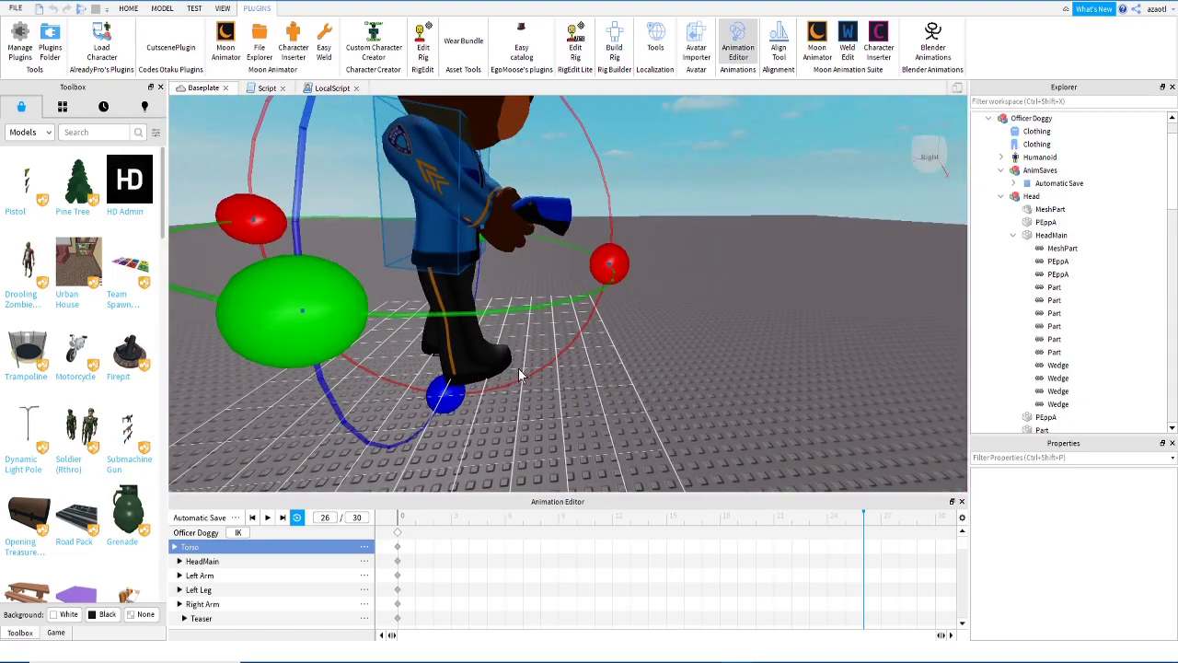
pyautogui.click(459, 310)
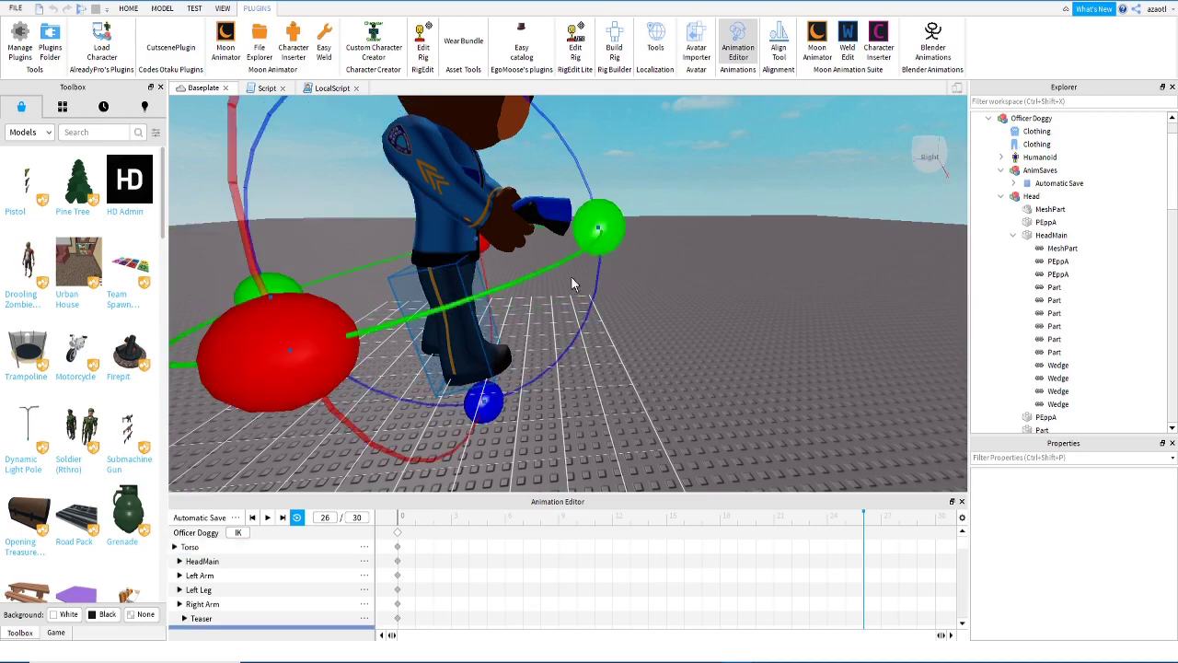
pyautogui.moveTo(492, 403); pyautogui.dragTo(467, 413)
# Step: Rotate the left leg forward at frame 26 to bring it under the body
pyautogui.press('s')
pyautogui.press('d')
pyautogui.moveTo(467, 413); pyautogui.dragTo(470, 415, button='right')
pyautogui.press('w')
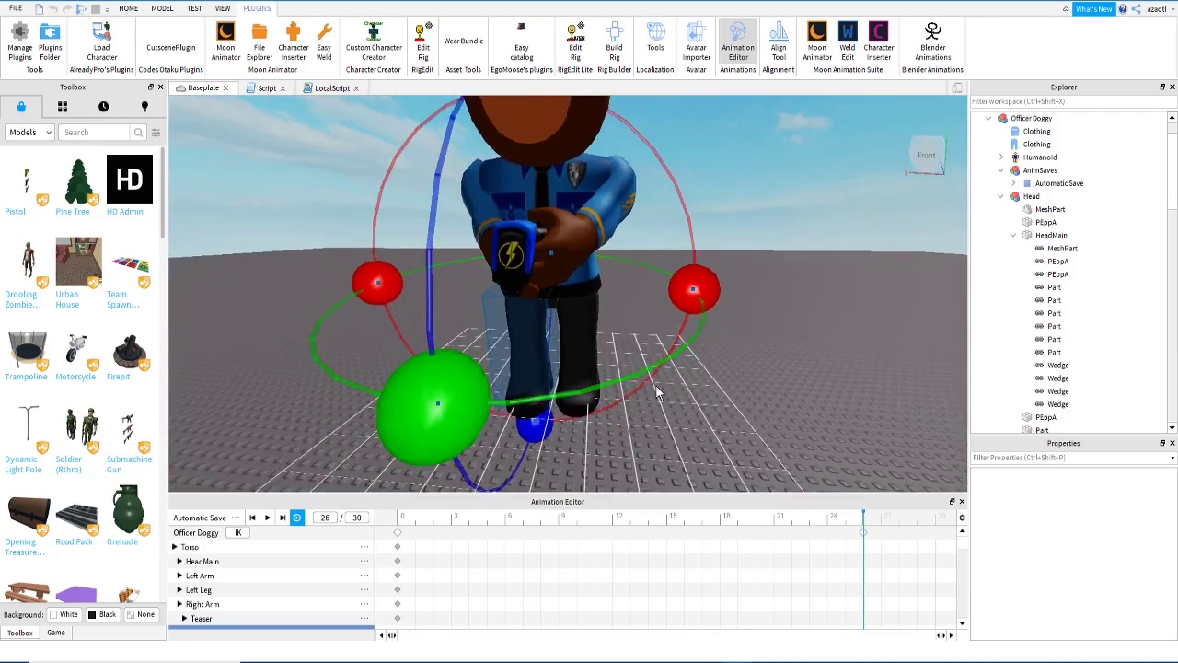
pyautogui.click(590, 320)
pyautogui.press('d')
pyautogui.moveTo(704, 404); pyautogui.dragTo(706, 405, button='right')
pyautogui.press('s')
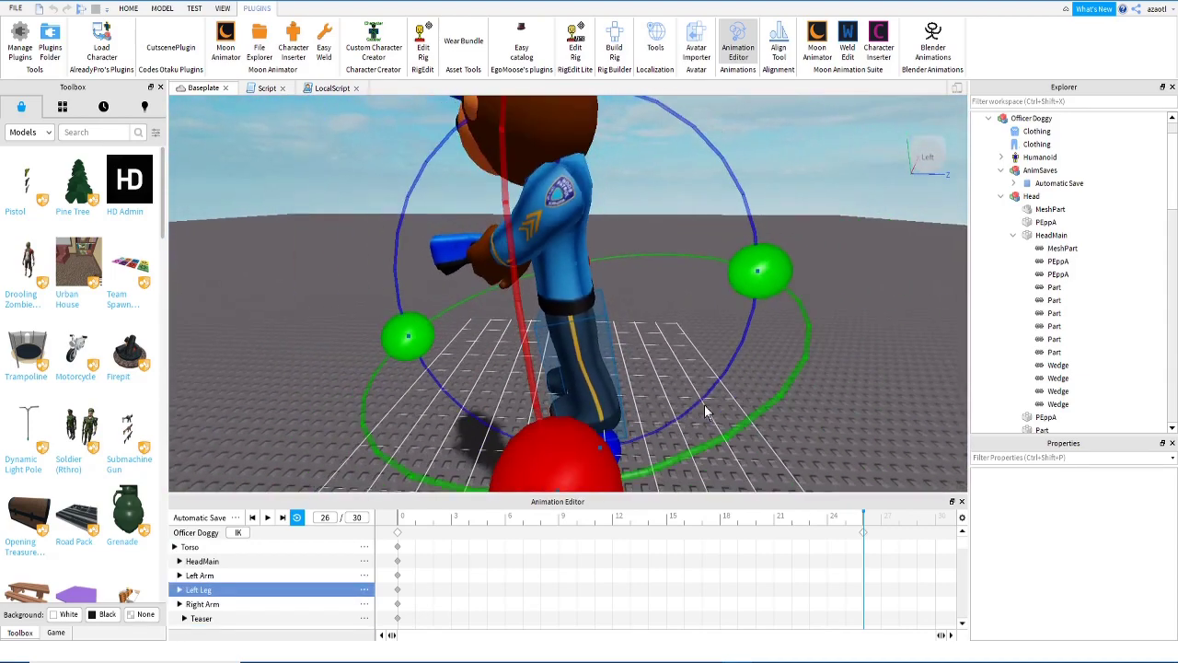
pyautogui.moveTo(619, 436); pyautogui.dragTo(590, 444)
# Step: Swing the right leg slightly forward at frame 26 so it stands straight
pyautogui.press('q')
pyautogui.moveTo(605, 423); pyautogui.dragTo(606, 420, button='right')
pyautogui.press('w')
pyautogui.press('a')
pyautogui.click(587, 220)
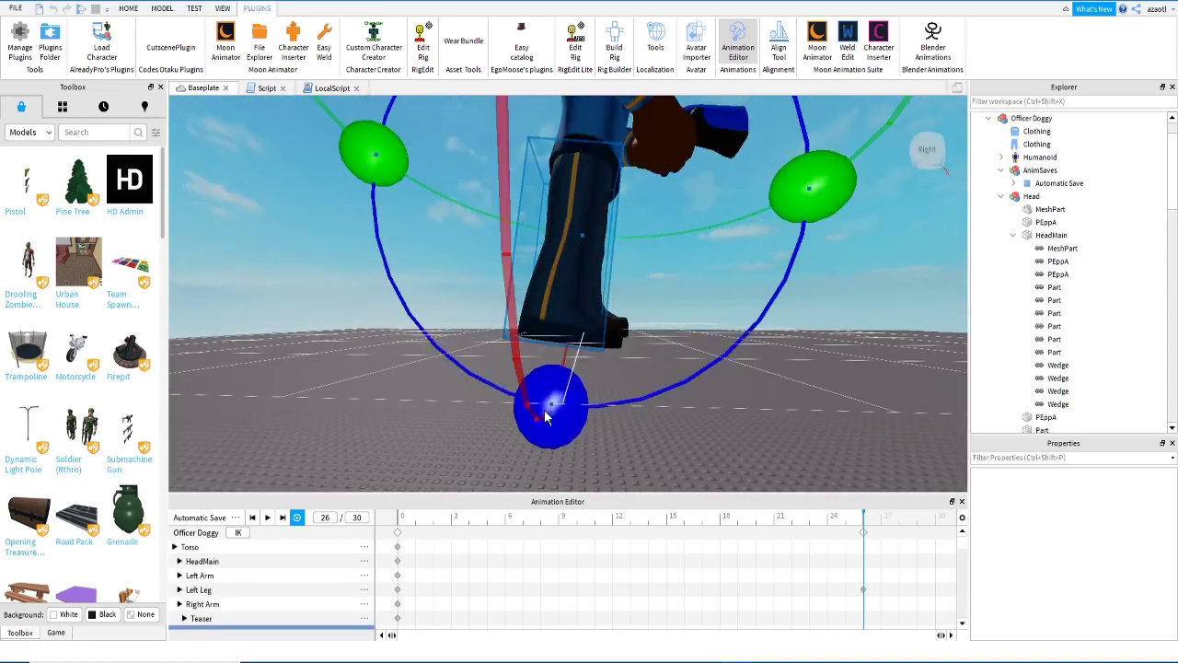
pyautogui.moveTo(553, 407); pyautogui.dragTo(585, 407)
# Step: Shift the torso slightly along its vertical axis at frame 26
pyautogui.press('e')
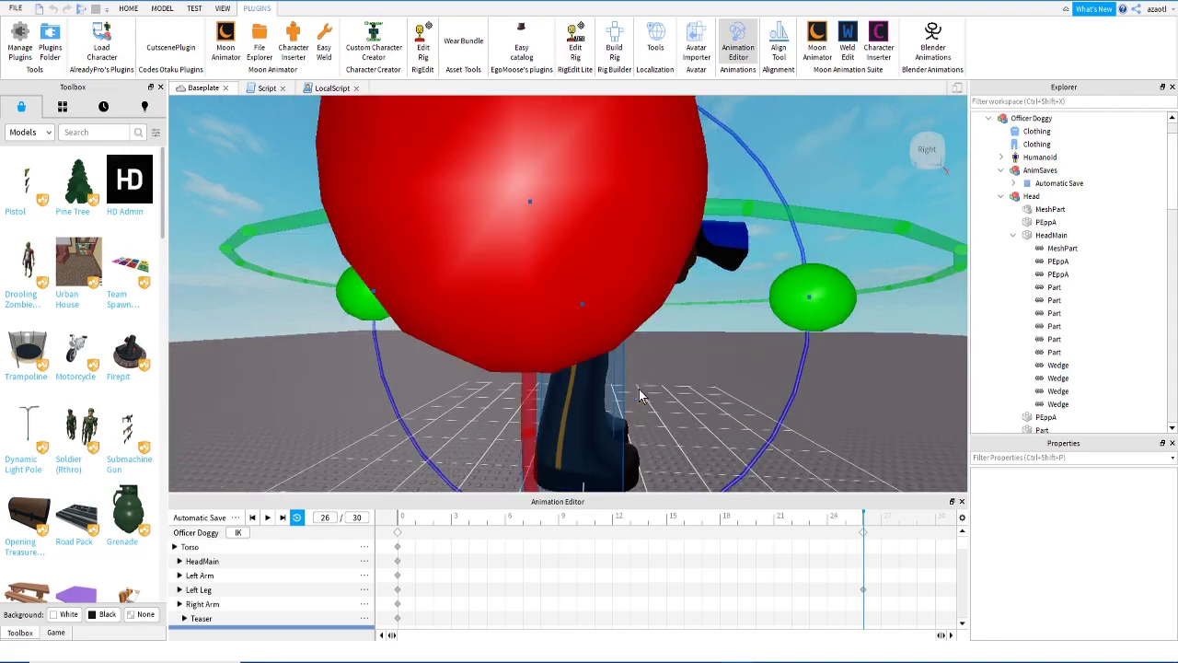
pyautogui.press('d')
pyautogui.moveTo(691, 400); pyautogui.dragTo(692, 400, button='right')
pyautogui.press('e')
pyautogui.press('s')
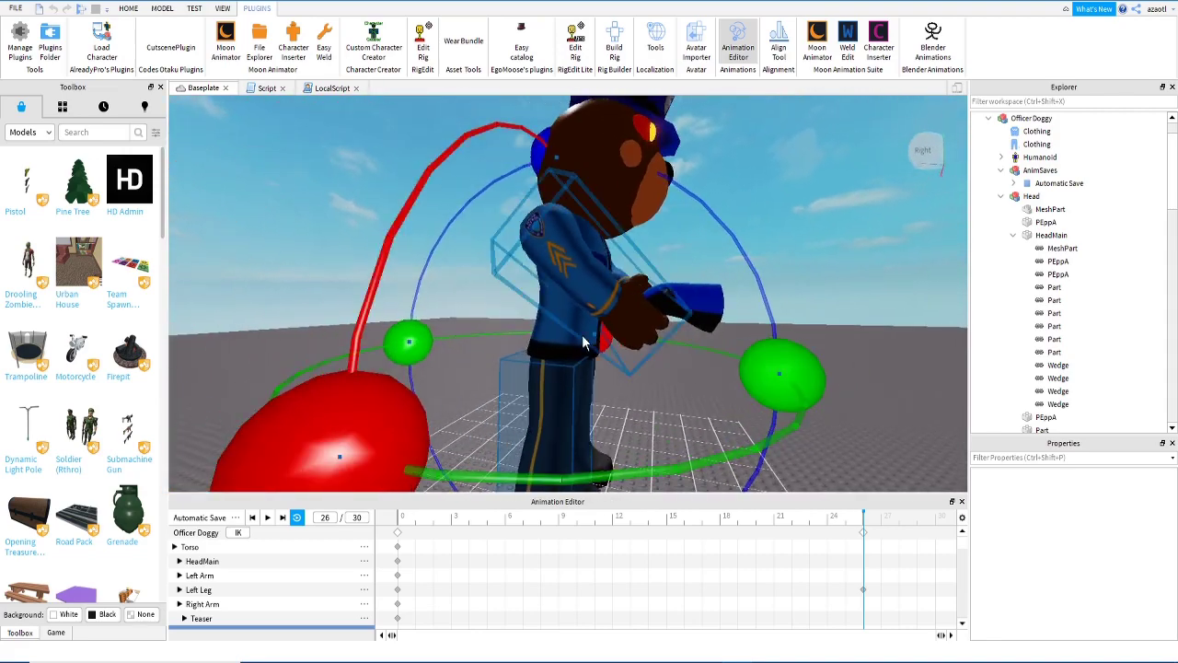
pyautogui.click(572, 334)
pyautogui.click(550, 334)
pyautogui.press('r')
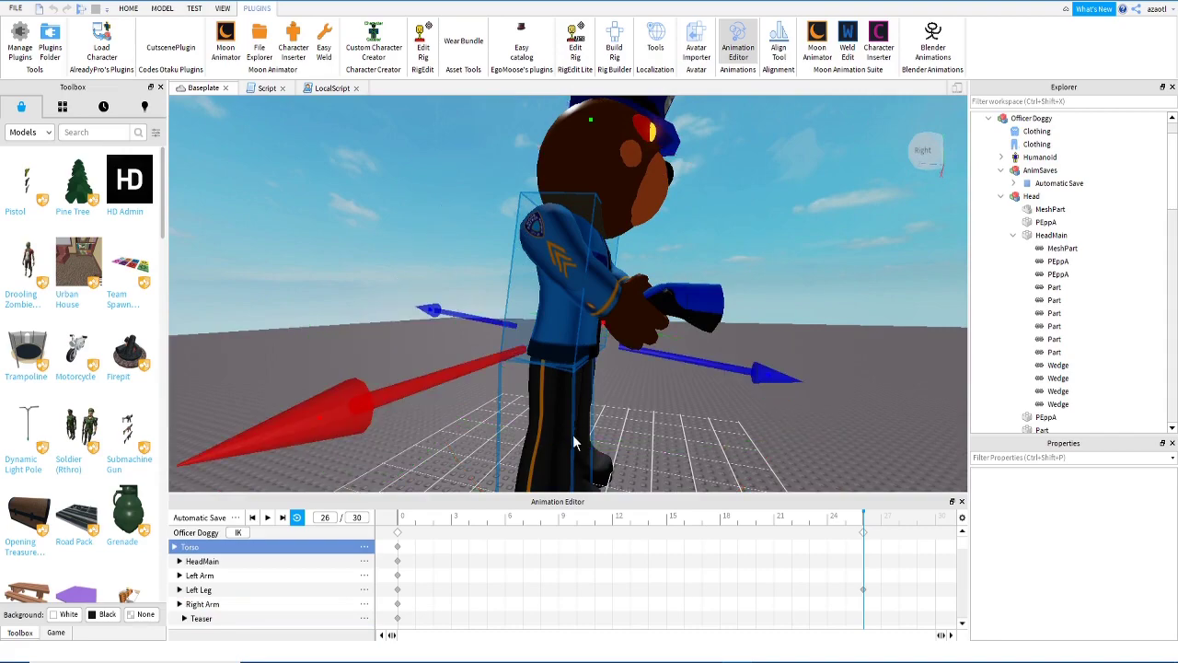
pyautogui.moveTo(560, 439); pyautogui.dragTo(559, 437)
# Step: Examine the adjusted standing pose from the side and front
pyautogui.moveTo(559, 437); pyautogui.dragTo(573, 430, button='right')
pyautogui.press('q')
pyautogui.press('d')
pyautogui.press('e')
pyautogui.press('a')
pyautogui.press('w')
pyautogui.press('s')
pyautogui.press('d')
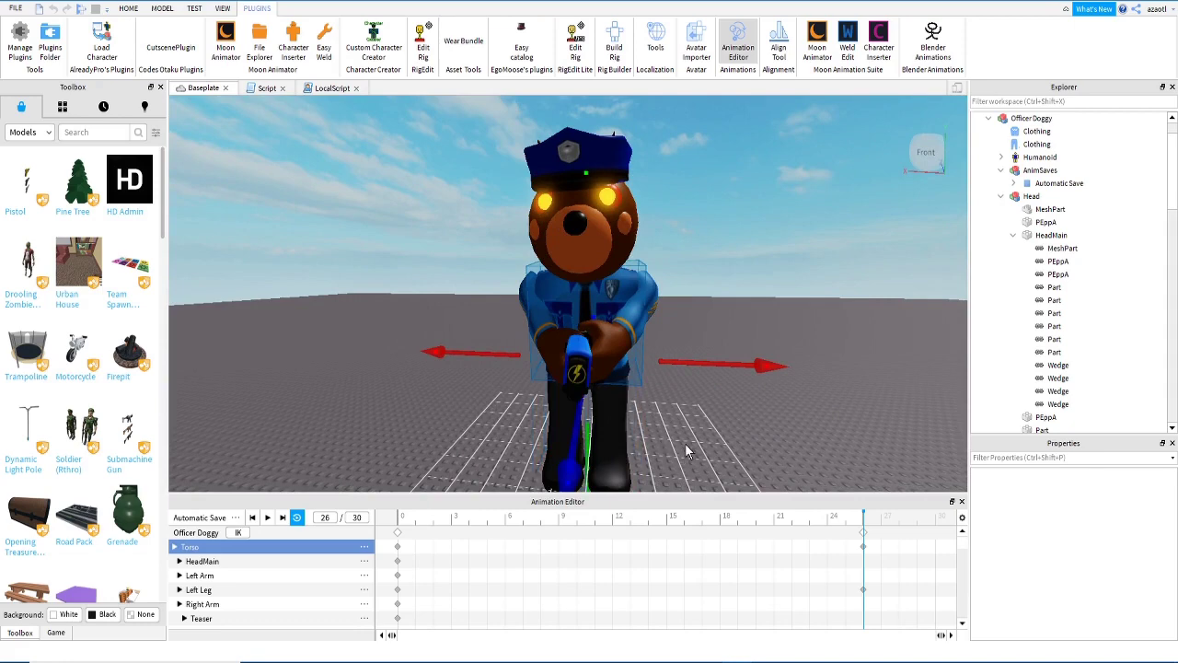
pyautogui.click(406, 518)
pyautogui.press('a')
pyautogui.moveTo(405, 427); pyautogui.dragTo(405, 427, button='right')
pyautogui.press('s')
pyautogui.press('w')
pyautogui.press('d')
pyautogui.press('a')
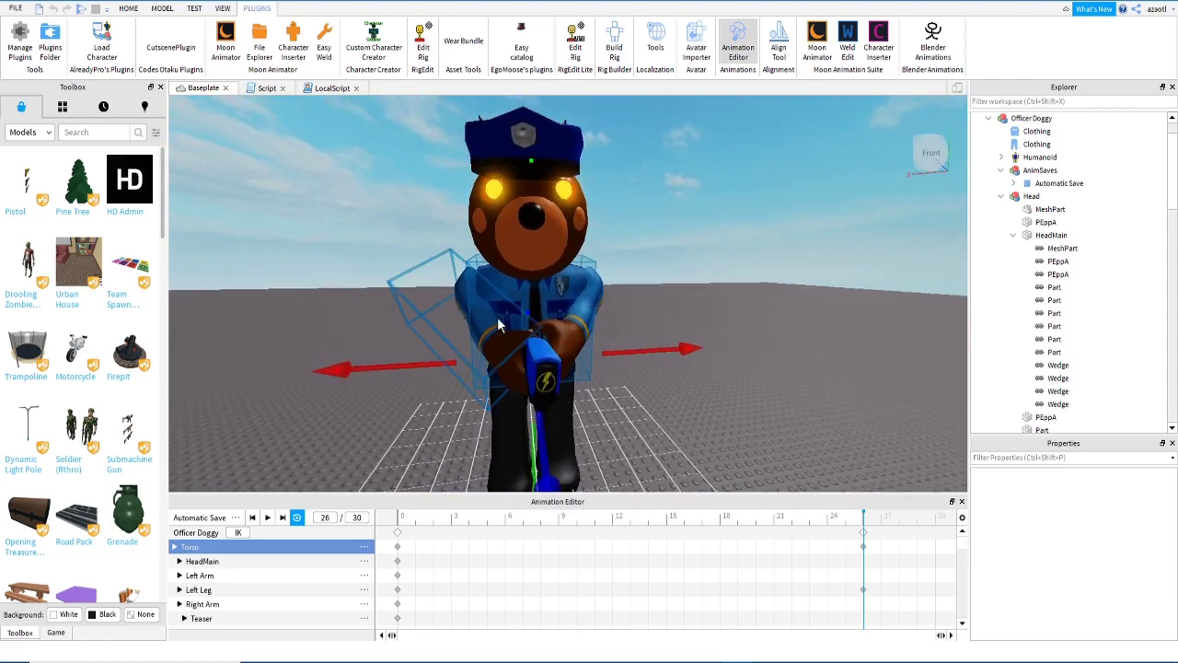
pyautogui.moveTo(494, 335); pyautogui.dragTo(494, 335, button='right')
pyautogui.press('a')
pyautogui.press('d')
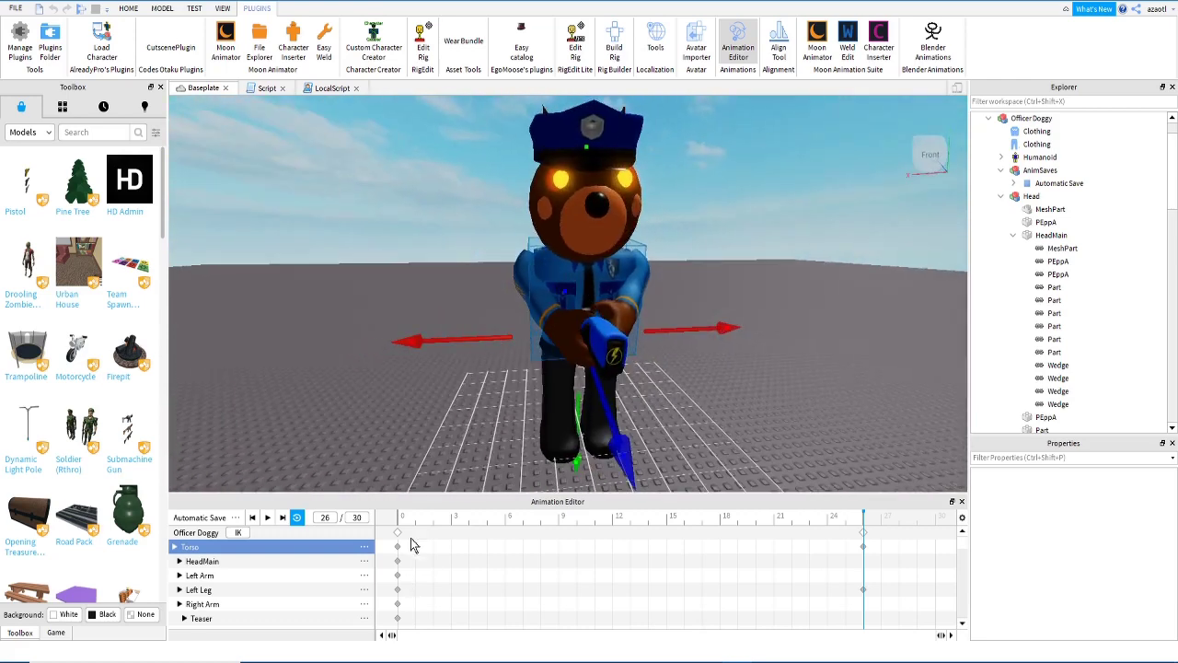
# Step: Move the frame 26 keyframes onto frame 0 to make the standing pose the starting pose
pyautogui.moveTo(411, 525); pyautogui.dragTo(660, 521)
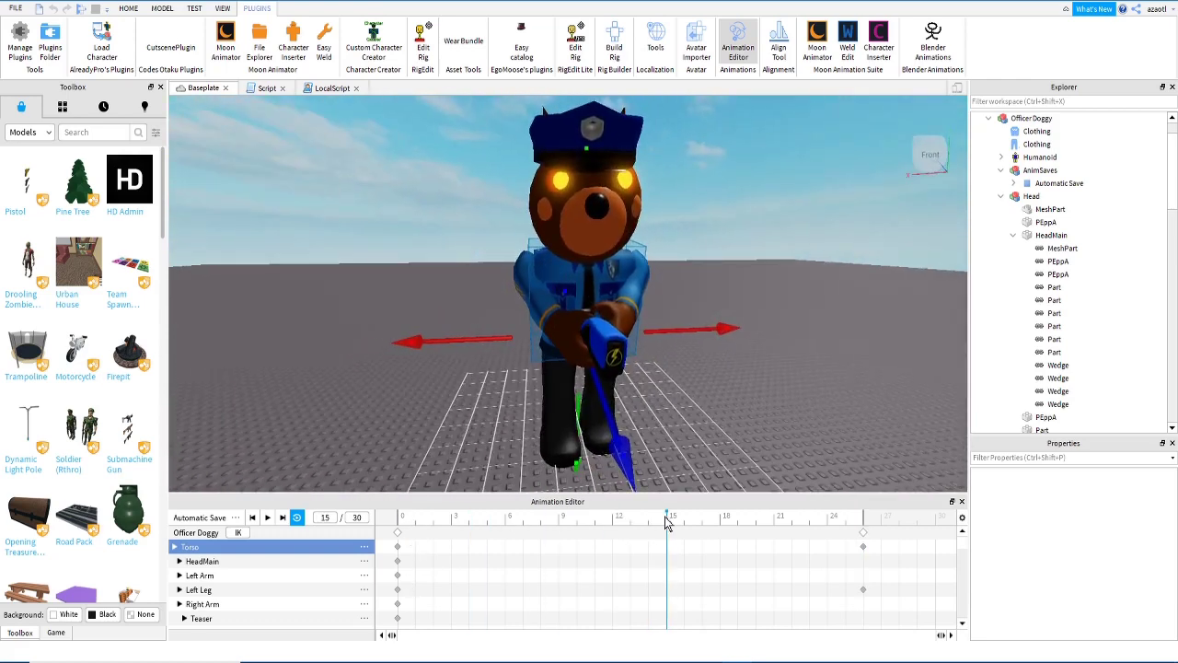
pyautogui.moveTo(810, 537); pyautogui.dragTo(891, 547)
pyautogui.press('Delete')
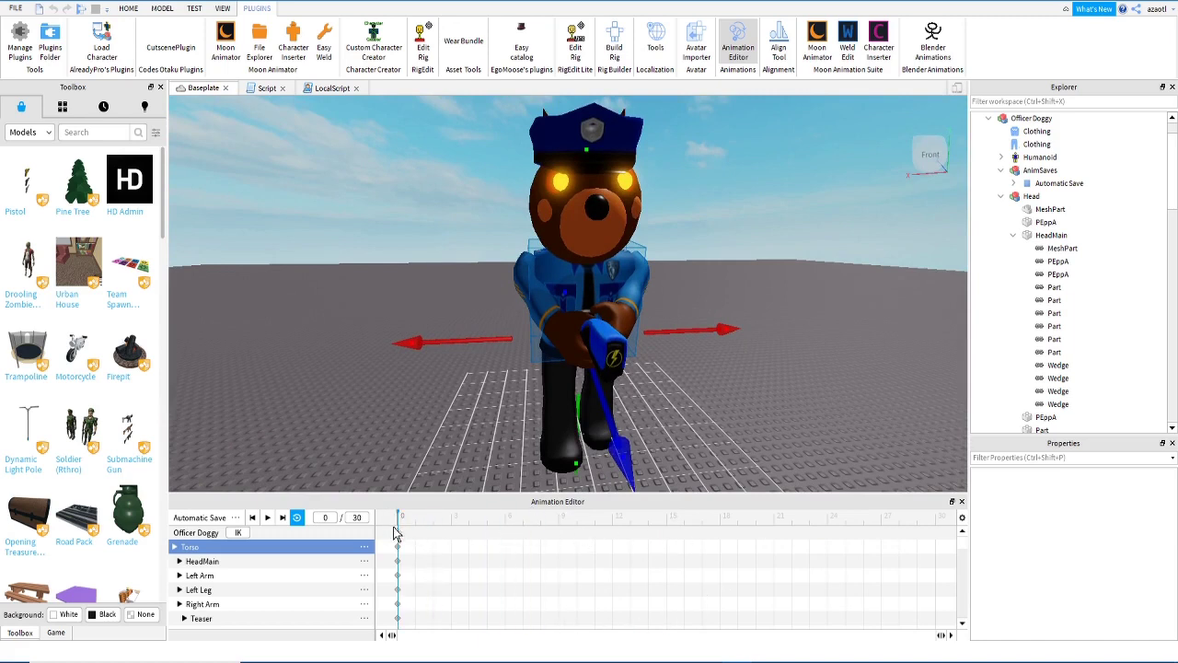
pyautogui.hotkey('ctrl', 'z')
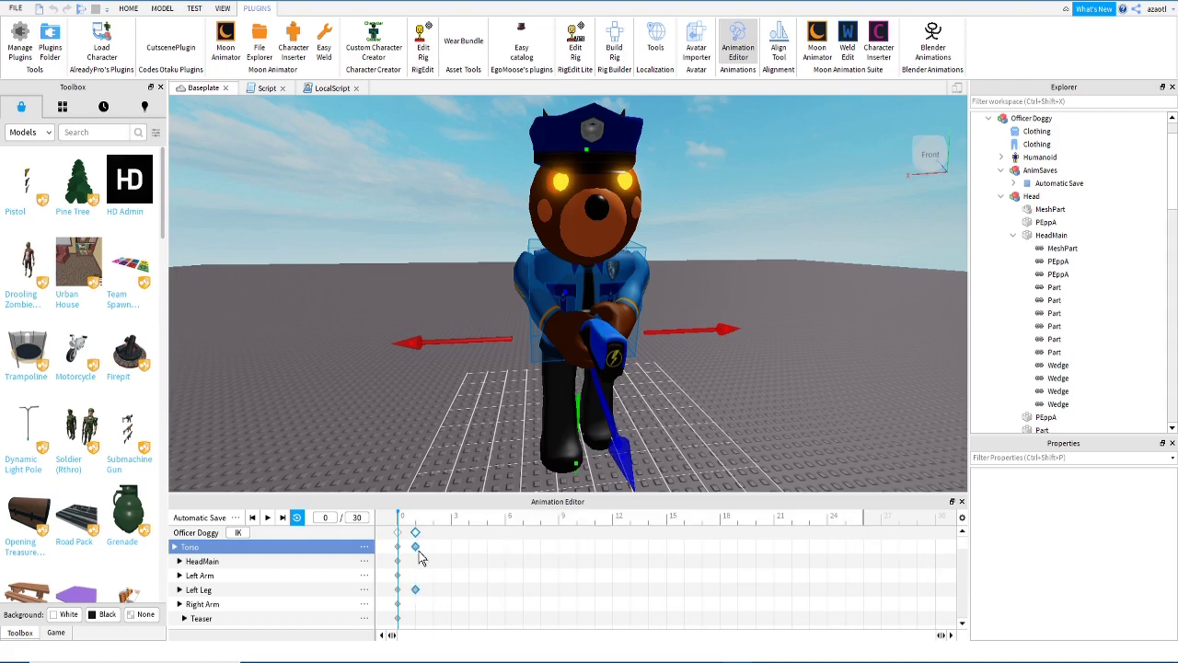
pyautogui.moveTo(402, 552); pyautogui.dragTo(401, 552)
# Step: Raise the right arm holding the taser at frame 15
pyautogui.moveTo(449, 439); pyautogui.dragTo(449, 445, button='right')
pyautogui.moveTo(402, 530); pyautogui.dragTo(650, 525)
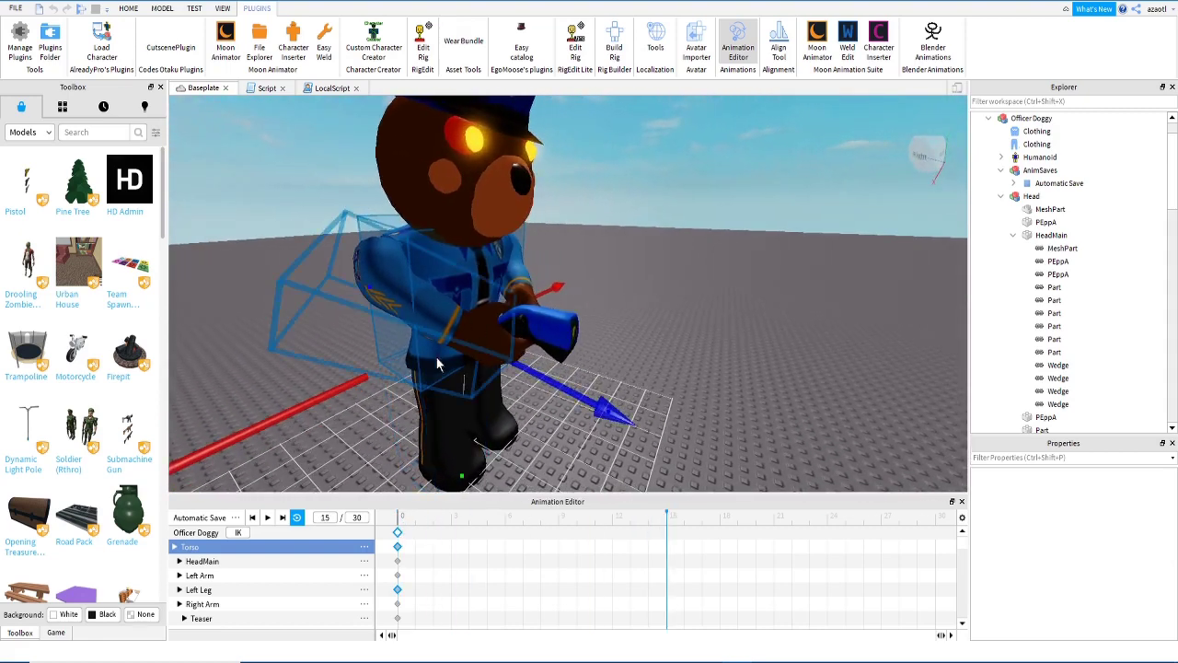
pyautogui.press('r')
pyautogui.scroll(-4, 457, 418)
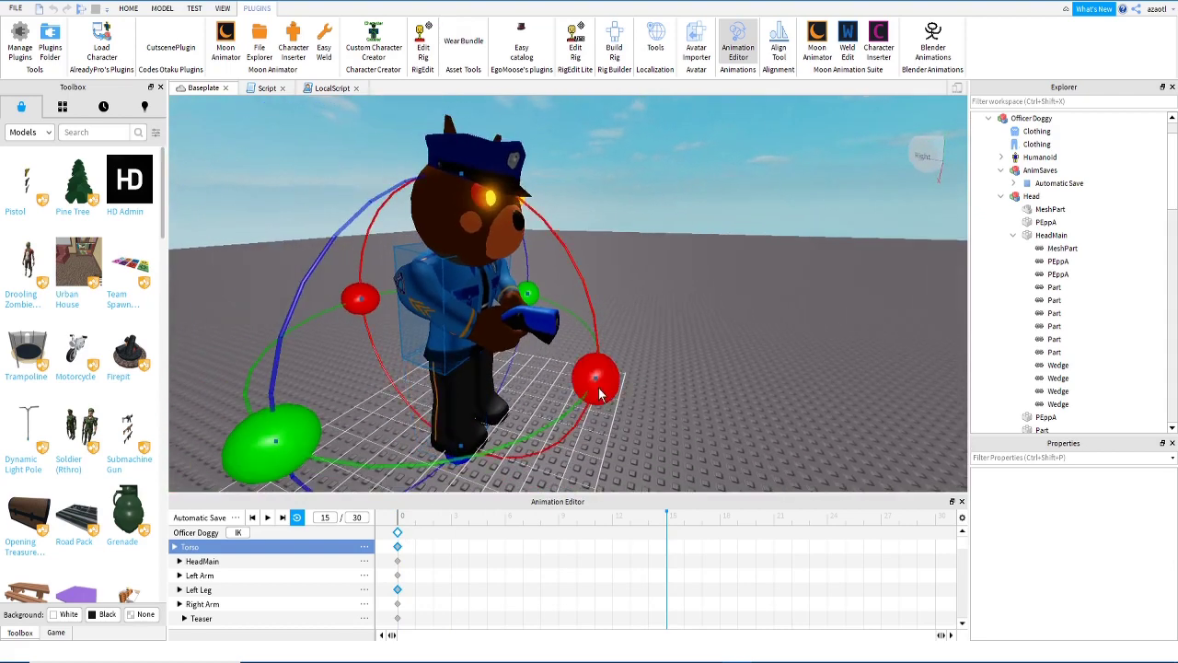
pyautogui.moveTo(600, 389); pyautogui.dragTo(581, 275)
pyautogui.hotkey('ctrl', 'z')
pyautogui.click(428, 291)
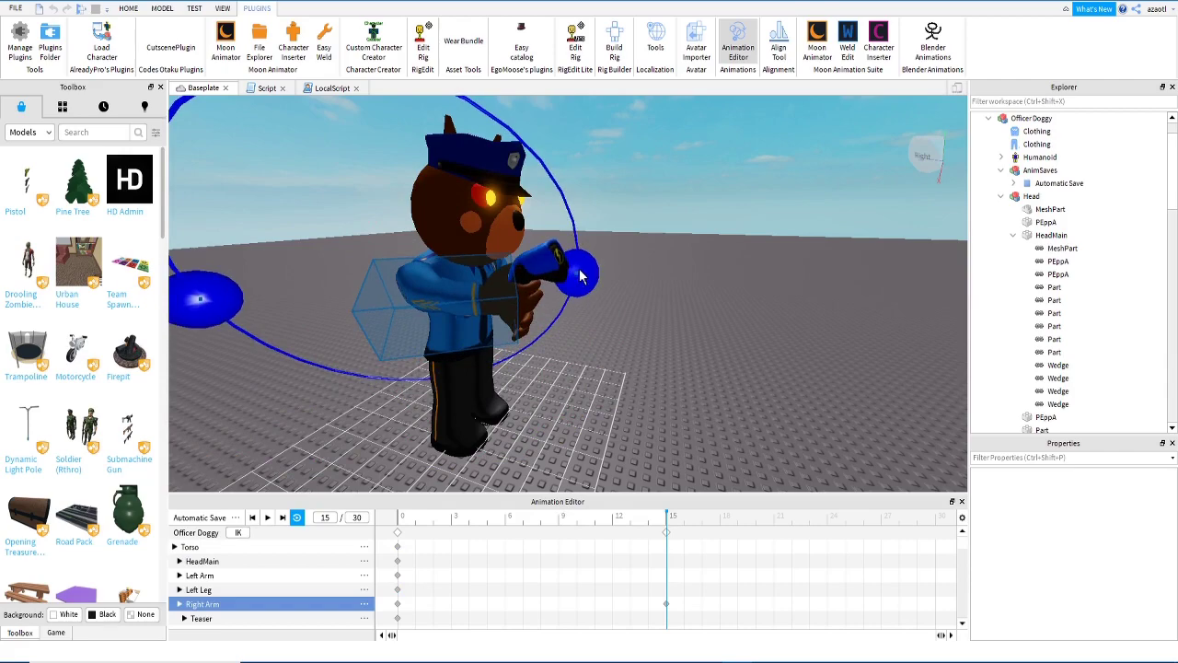
# Step: Rotate the taser in the raised right hand at frame 15 to point it forward
pyautogui.moveTo(577, 316); pyautogui.dragTo(573, 317, button='right')
pyautogui.click(528, 267)
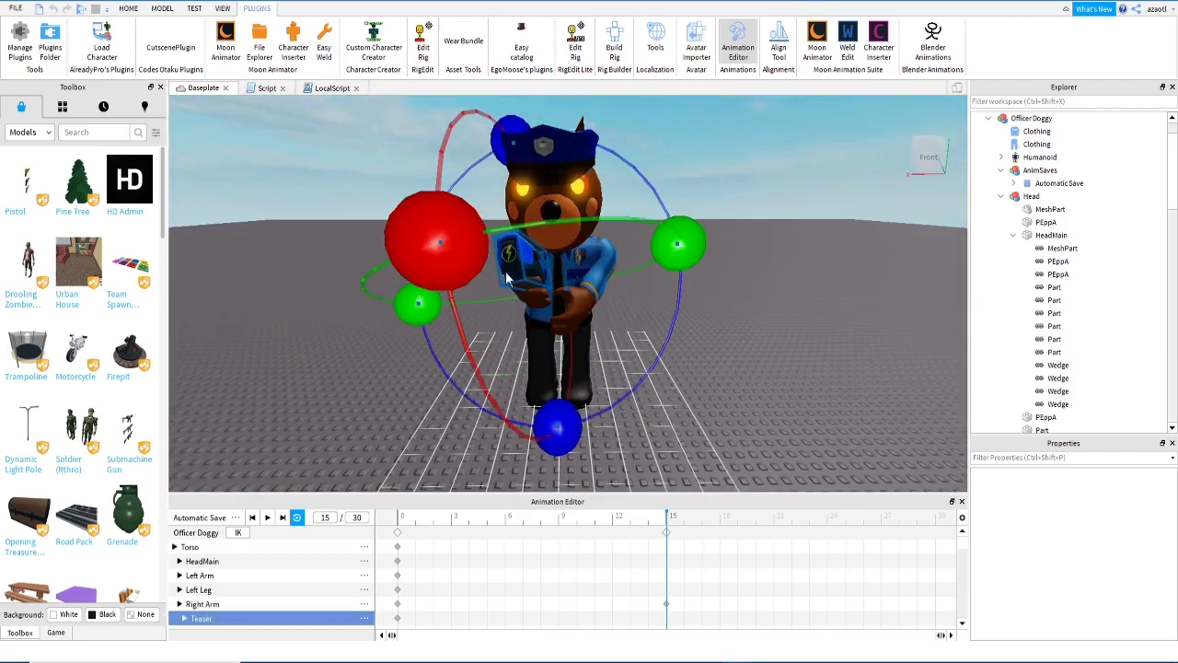
pyautogui.moveTo(423, 297); pyautogui.dragTo(430, 311, button='right')
pyautogui.moveTo(453, 329); pyautogui.dragTo(450, 361)
pyautogui.moveTo(451, 361); pyautogui.dragTo(450, 361, button='right')
pyautogui.press('s')
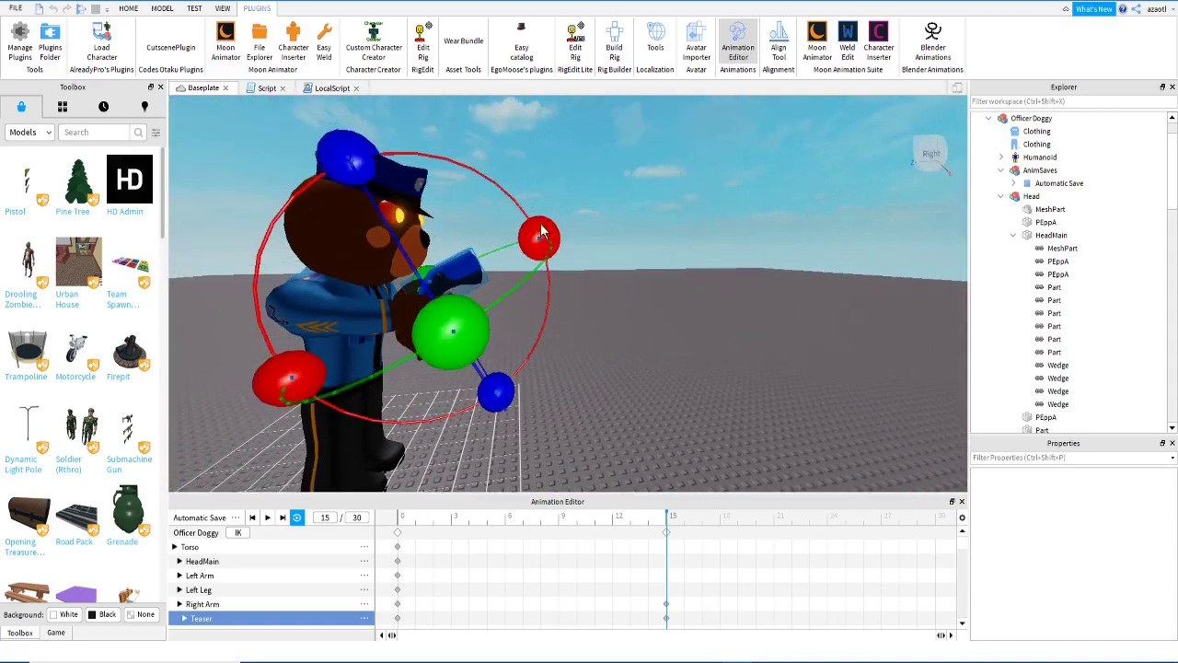
pyautogui.moveTo(543, 236); pyautogui.dragTo(553, 289)
pyautogui.press('d')
pyautogui.moveTo(541, 314); pyautogui.dragTo(542, 314, button='right')
pyautogui.moveTo(652, 283); pyautogui.dragTo(671, 299)
pyautogui.moveTo(661, 362); pyautogui.dragTo(636, 346, button='right')
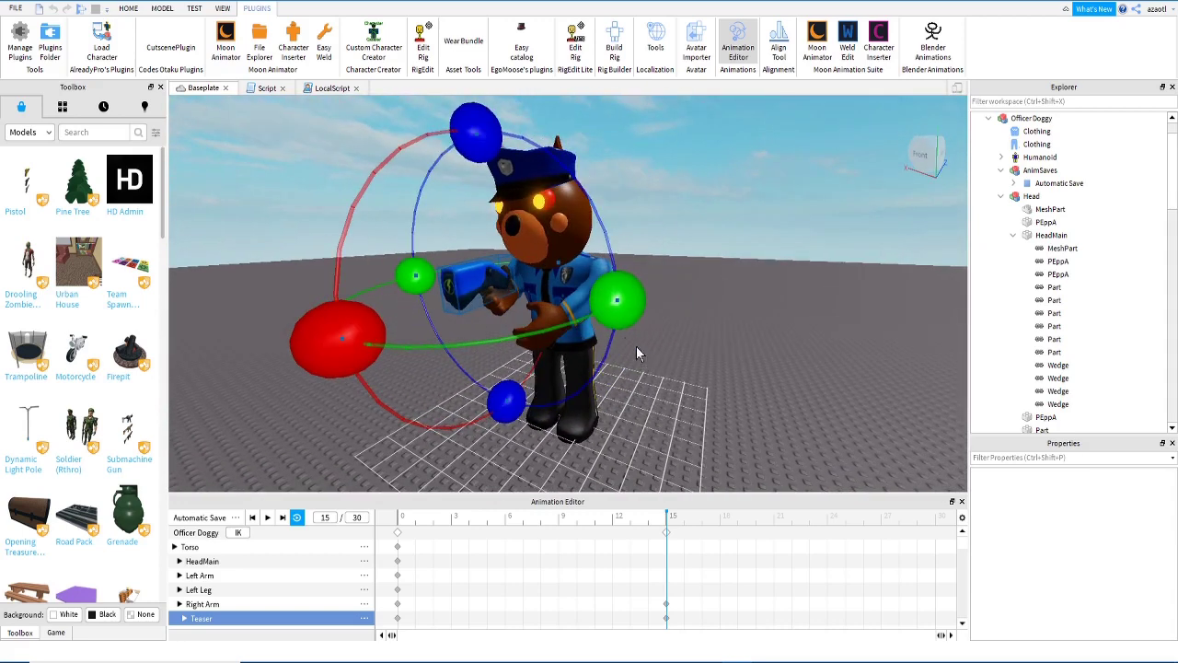
# Step: Rotate the left arm at frame 15 and shift it slightly so its hand supports the raised taser
pyautogui.click(580, 306)
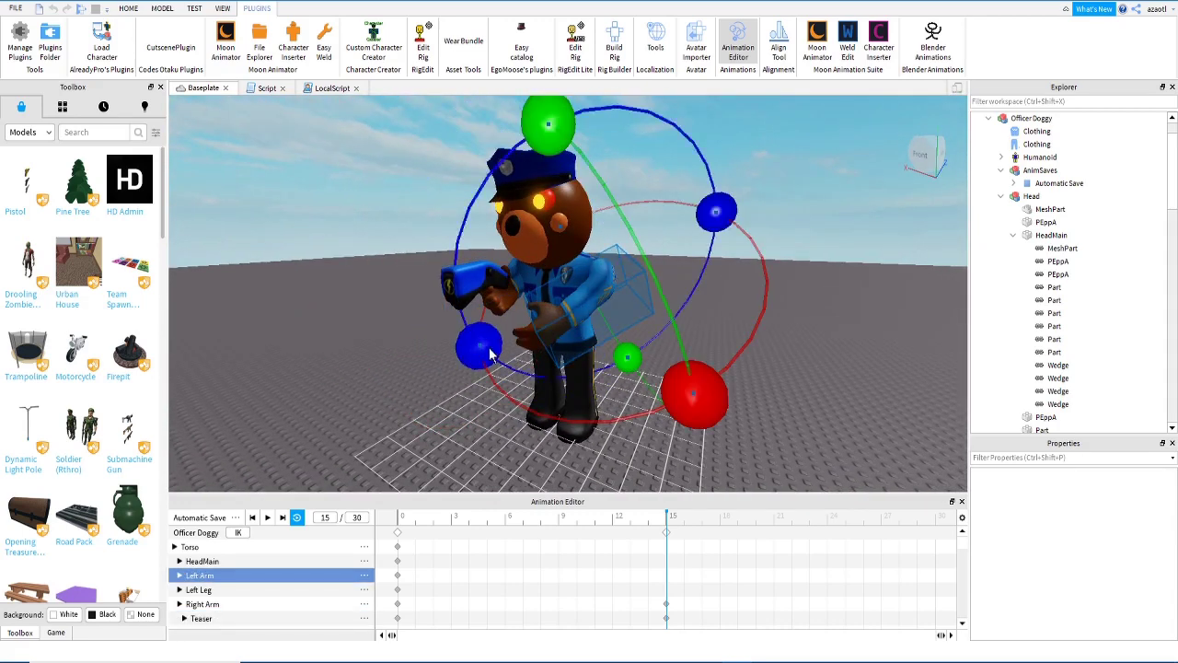
pyautogui.moveTo(489, 352); pyautogui.dragTo(450, 284)
pyautogui.moveTo(498, 330); pyautogui.dragTo(498, 327, button='right')
pyautogui.moveTo(633, 285); pyautogui.dragTo(632, 284, button='right')
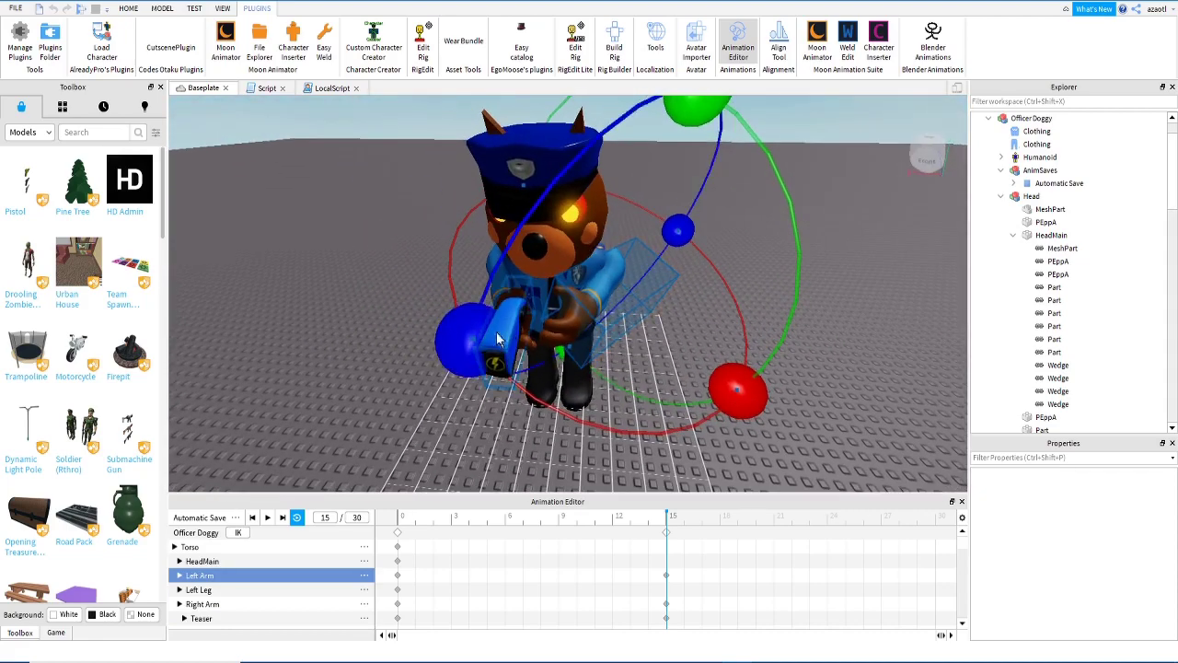
pyautogui.moveTo(466, 344); pyautogui.dragTo(468, 366)
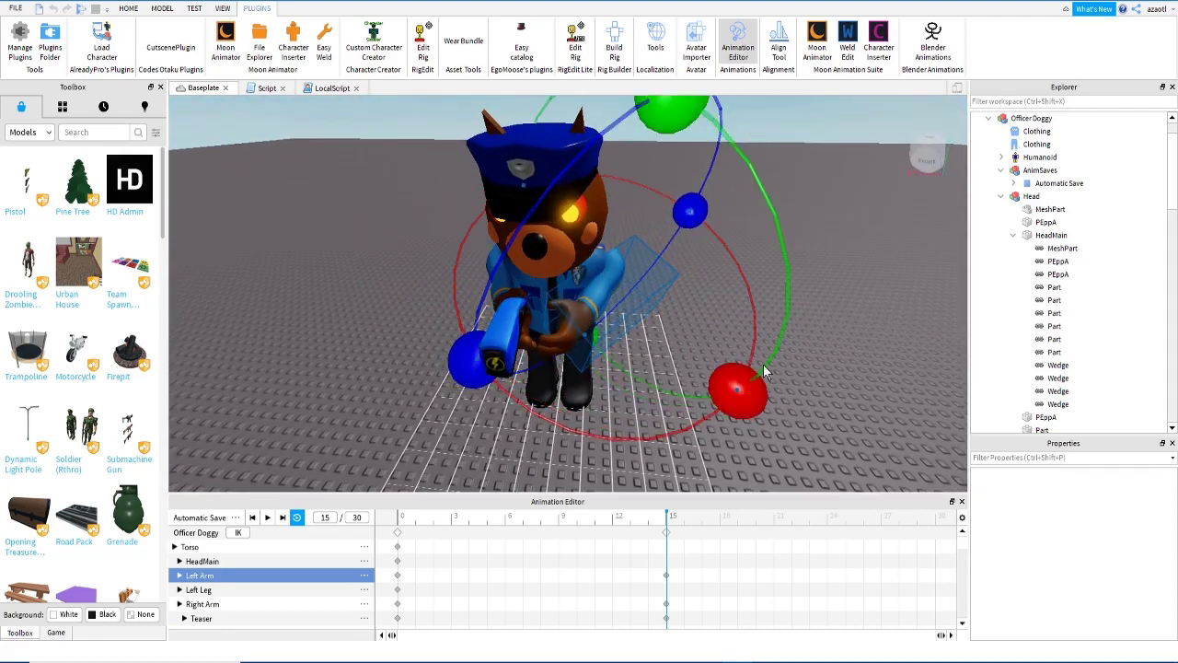
pyautogui.moveTo(733, 388); pyautogui.dragTo(698, 402)
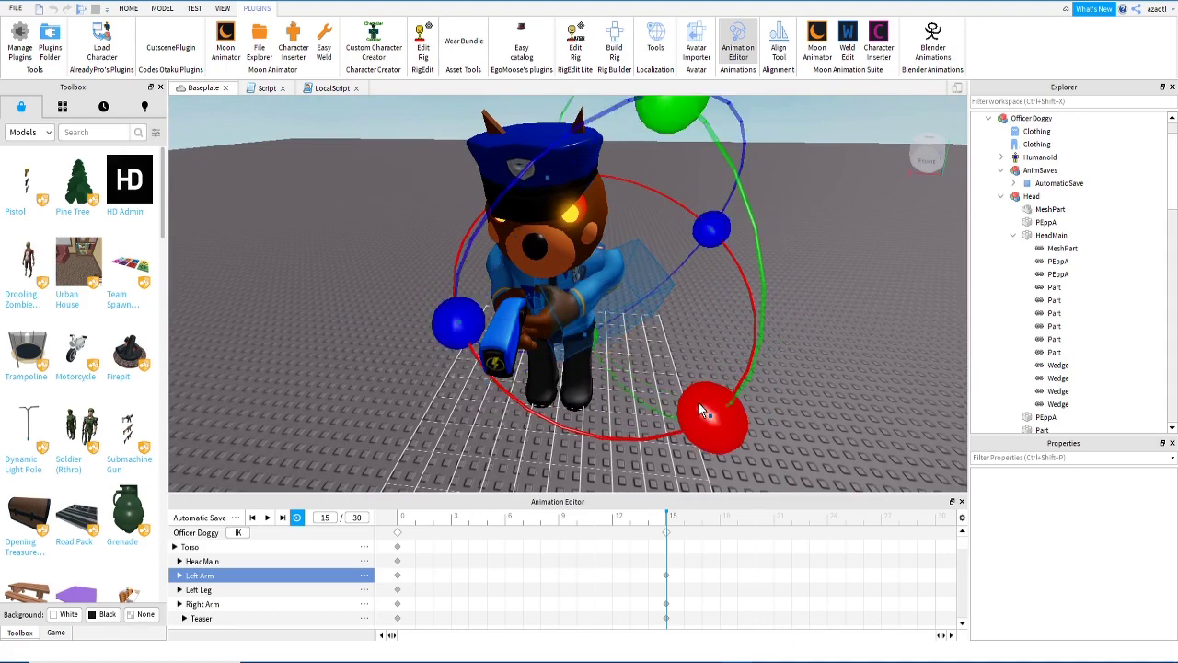
pyautogui.press('r')
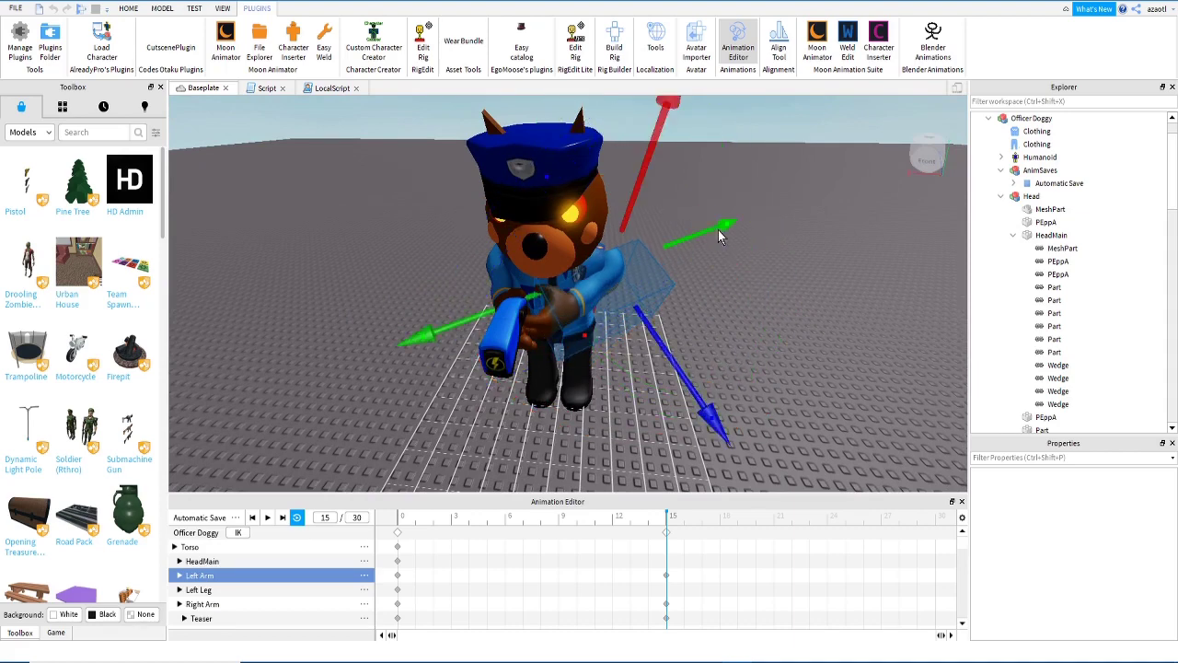
pyautogui.moveTo(719, 228); pyautogui.dragTo(712, 224)
pyautogui.moveTo(687, 309); pyautogui.dragTo(686, 310, button='right')
# Step: Turn off looping and play the arm raise from frame 0
pyautogui.moveTo(638, 520); pyautogui.dragTo(329, 561)
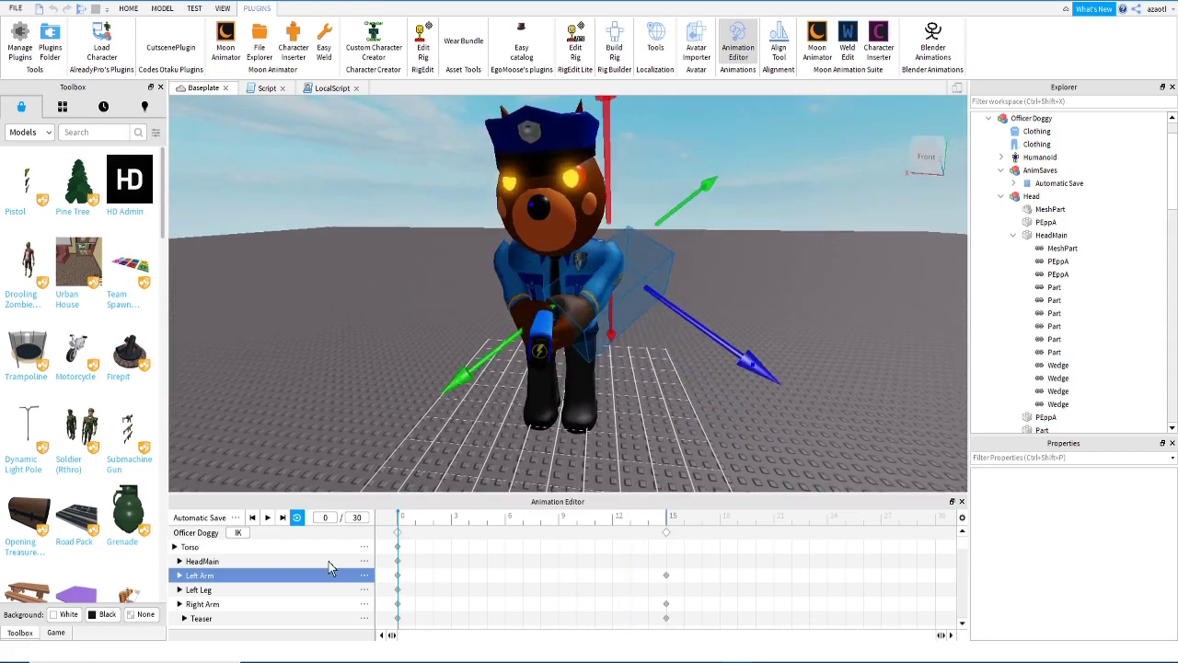
pyautogui.press('space')
pyautogui.press('space')
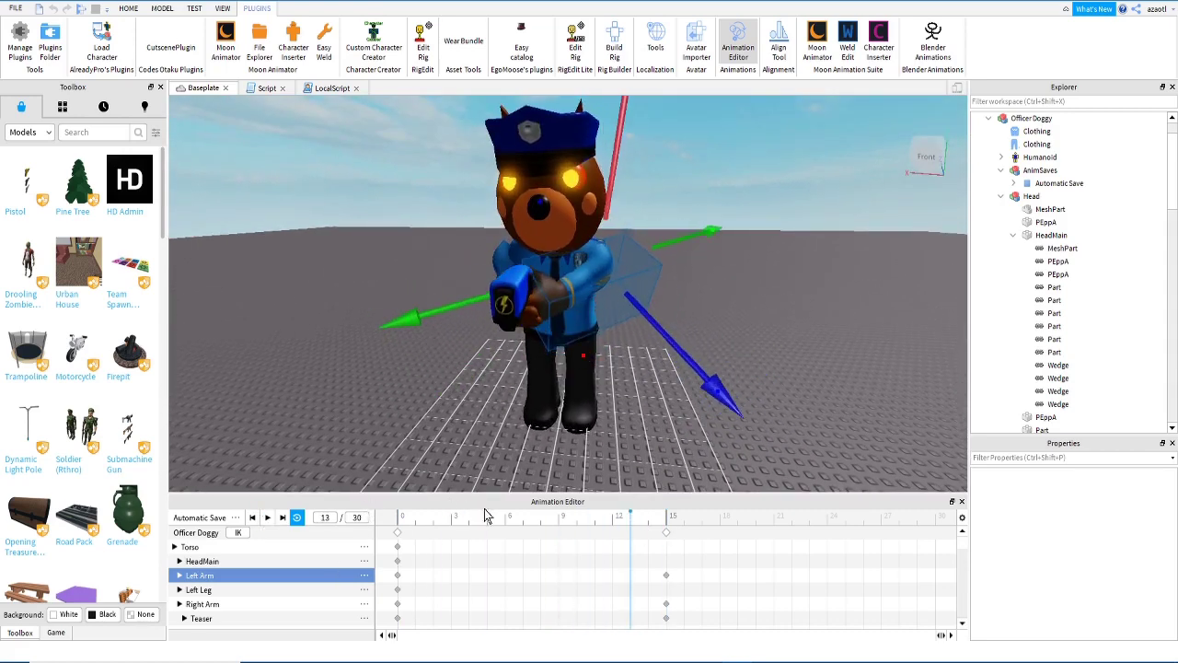
pyautogui.press('space')
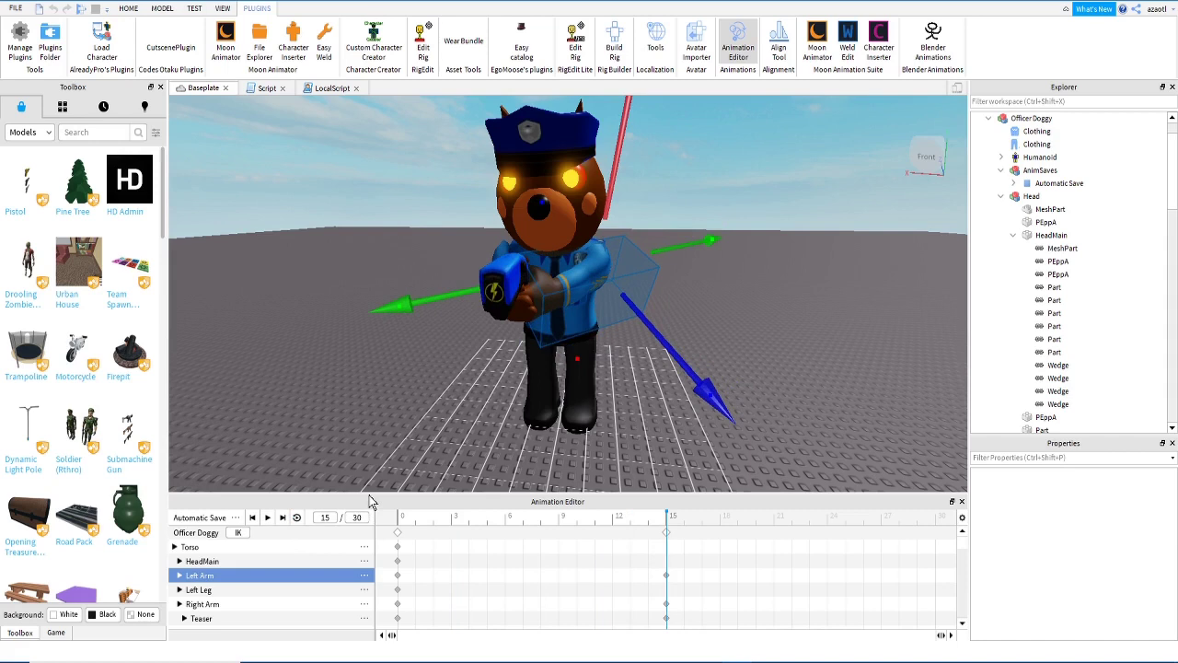
# Step: Select the taser for rotation and examine its aim at frame 15 from the front
pyautogui.moveTo(686, 526); pyautogui.dragTo(902, 525)
pyautogui.moveTo(514, 371); pyautogui.dragTo(513, 372, button='right')
pyautogui.click(522, 295)
pyautogui.press('r')
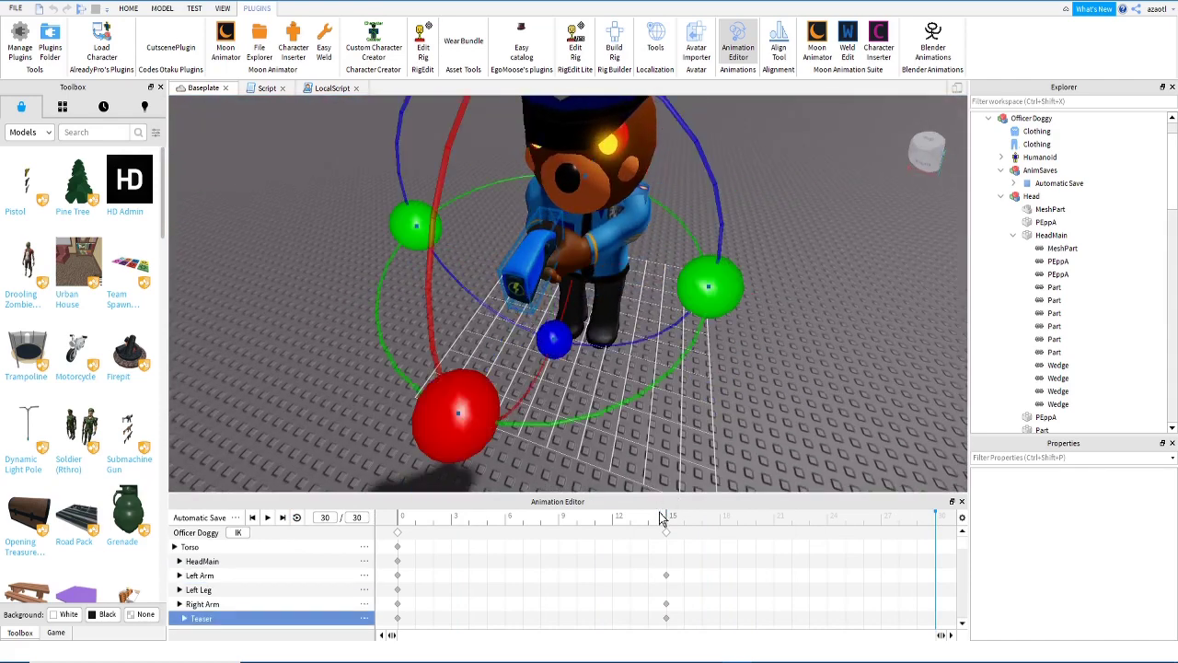
pyautogui.click(665, 519)
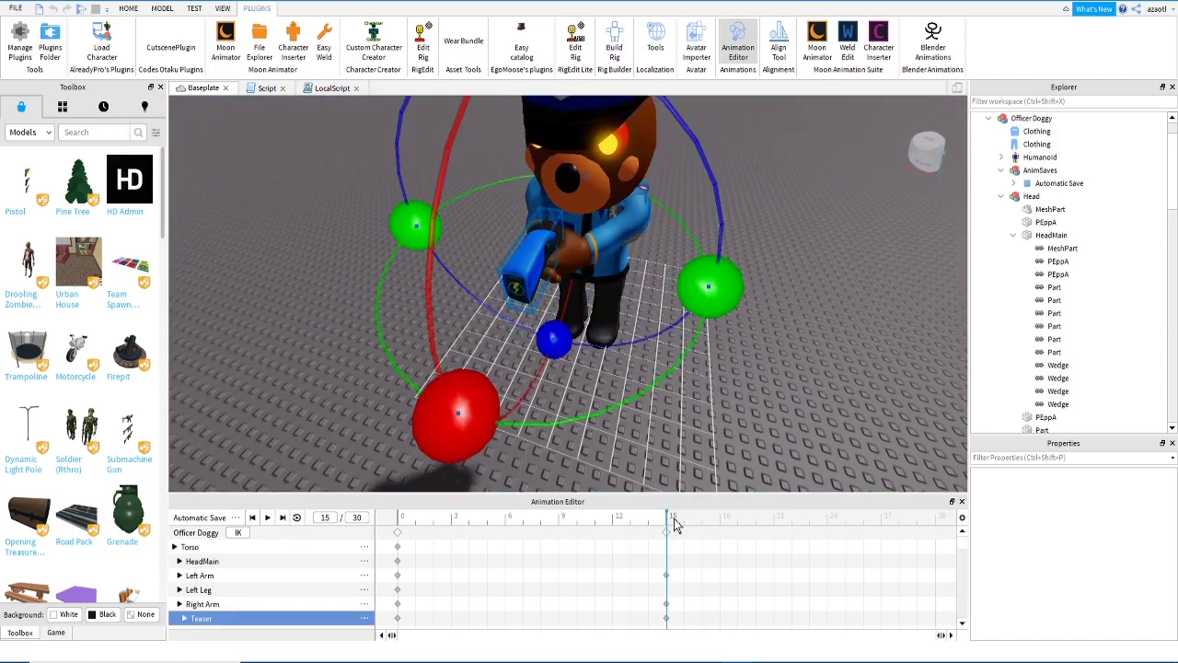
pyautogui.click(416, 227)
pyautogui.moveTo(463, 290); pyautogui.dragTo(461, 283, button='right')
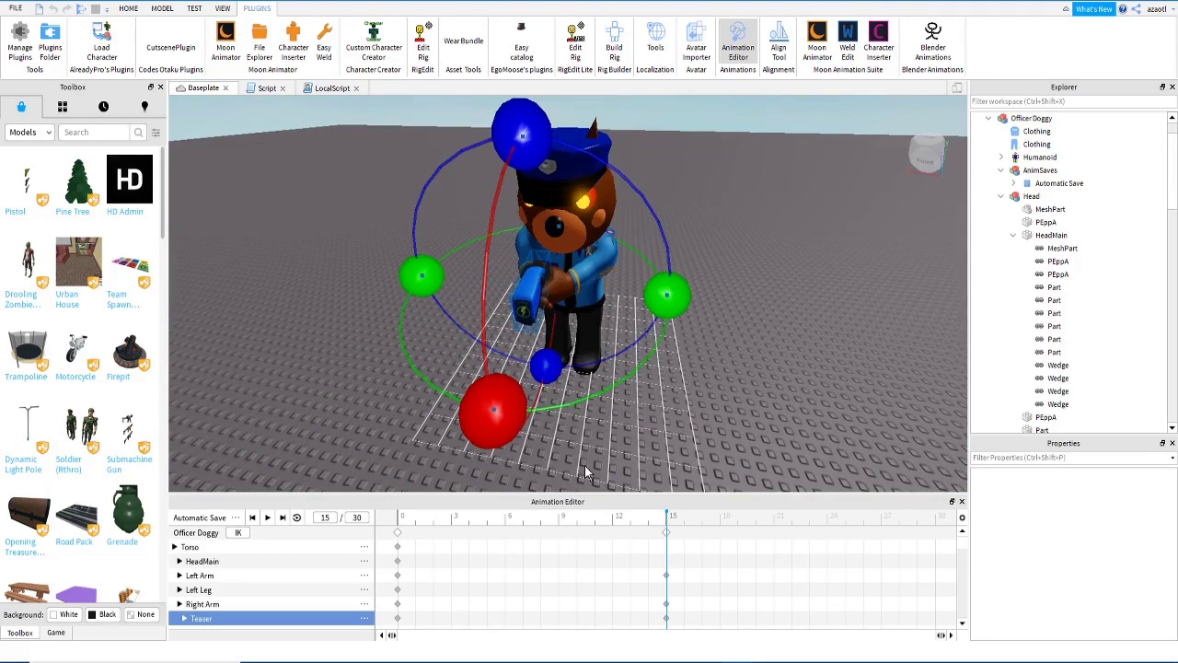
# Step: Rotate the right arm outward at frame 22 and adjust its height so the taser is held out in front
pyautogui.moveTo(677, 524); pyautogui.dragTo(787, 522)
pyautogui.moveTo(720, 389); pyautogui.dragTo(719, 389, button='right')
pyautogui.click(638, 328)
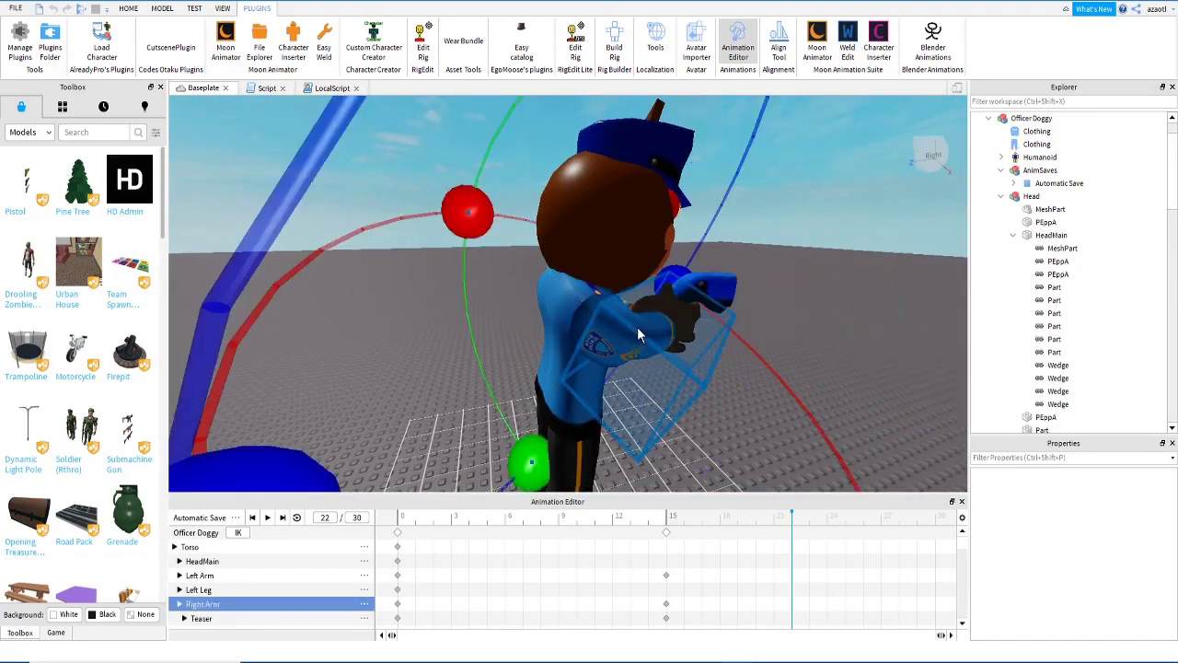
pyautogui.moveTo(652, 335); pyautogui.dragTo(625, 352, button='right')
pyautogui.scroll(-3, 625, 352)
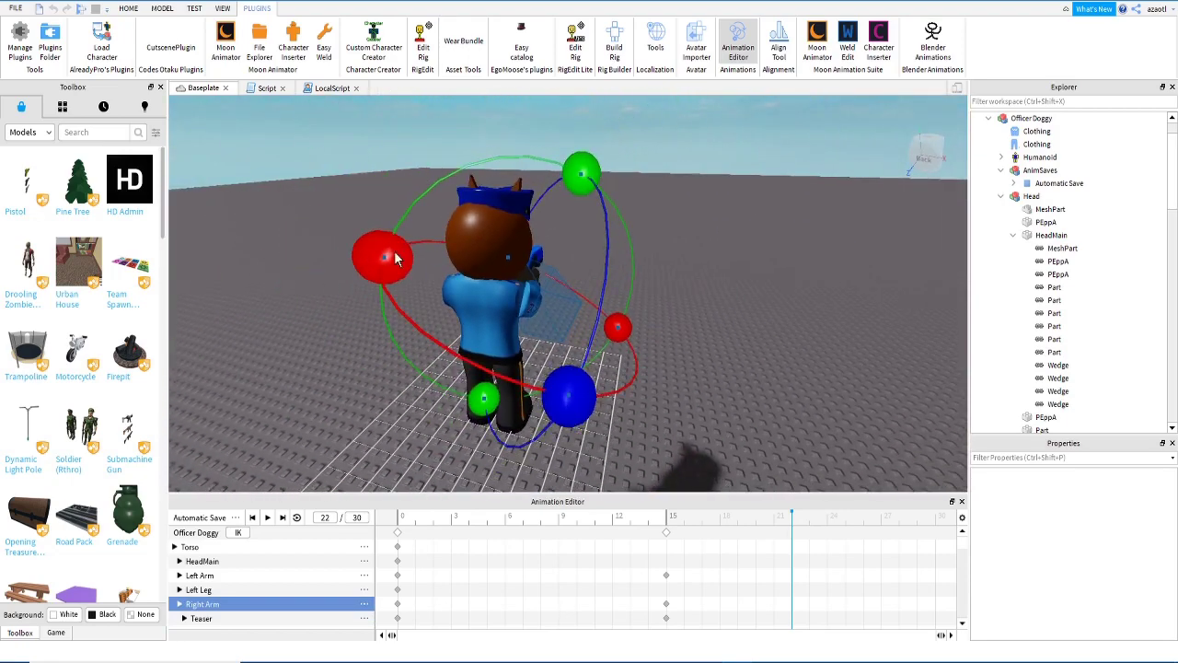
pyautogui.moveTo(392, 257); pyautogui.dragTo(466, 276)
pyautogui.moveTo(564, 326); pyautogui.dragTo(563, 326, button='right')
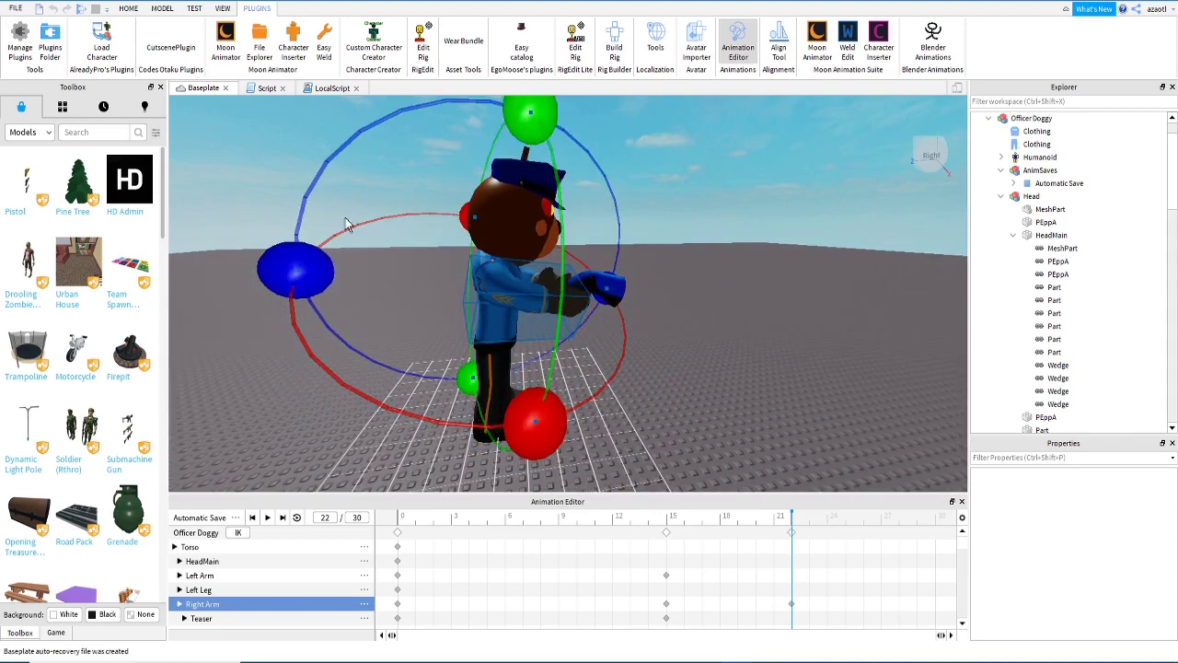
pyautogui.moveTo(293, 269); pyautogui.dragTo(316, 314)
pyautogui.press('d')
pyautogui.moveTo(397, 309); pyautogui.dragTo(397, 310, button='right')
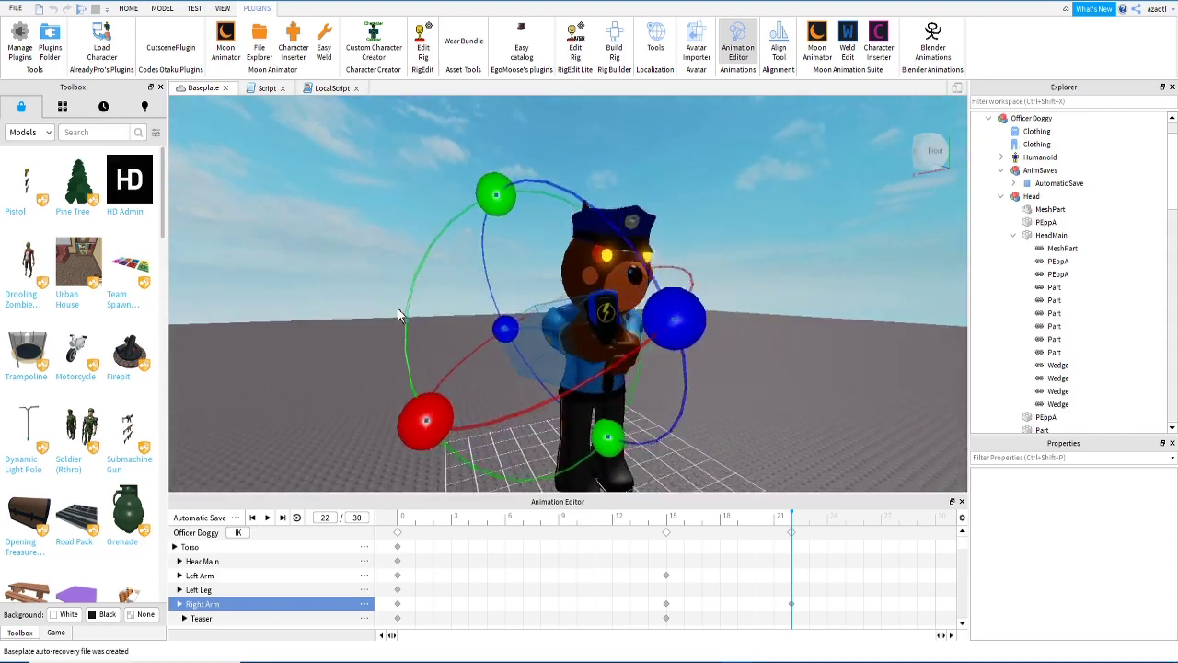
# Step: Rotate the taser at frame 22 to line it up with the extended right arm
pyautogui.click(481, 310)
pyautogui.press('s')
pyautogui.moveTo(484, 332); pyautogui.dragTo(484, 331, button='right')
pyautogui.moveTo(485, 261)
pyautogui.mouseDown()
pyautogui.moveTo(475, 267)
pyautogui.moveTo(485, 268)
pyautogui.mouseUp()
pyautogui.press('d')
pyautogui.moveTo(564, 318); pyautogui.dragTo(565, 318, button='right')
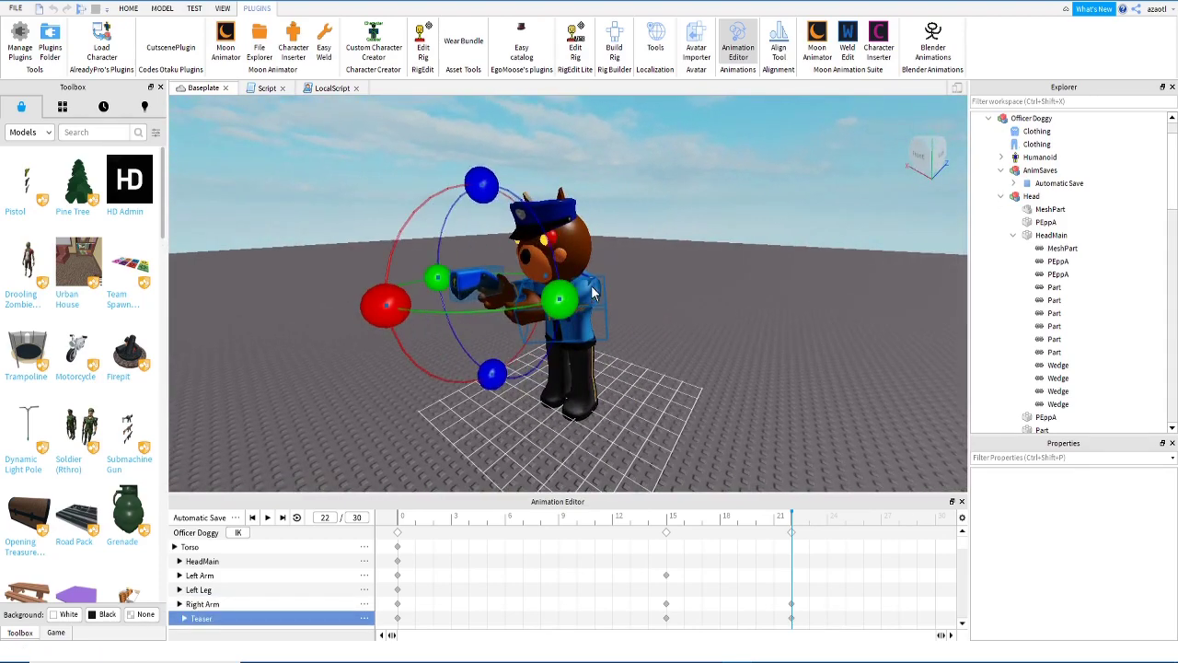
# Step: Reset the left arm's keyframe at frame 22 and swing the lowered arm slightly outward from the body
pyautogui.click(592, 292)
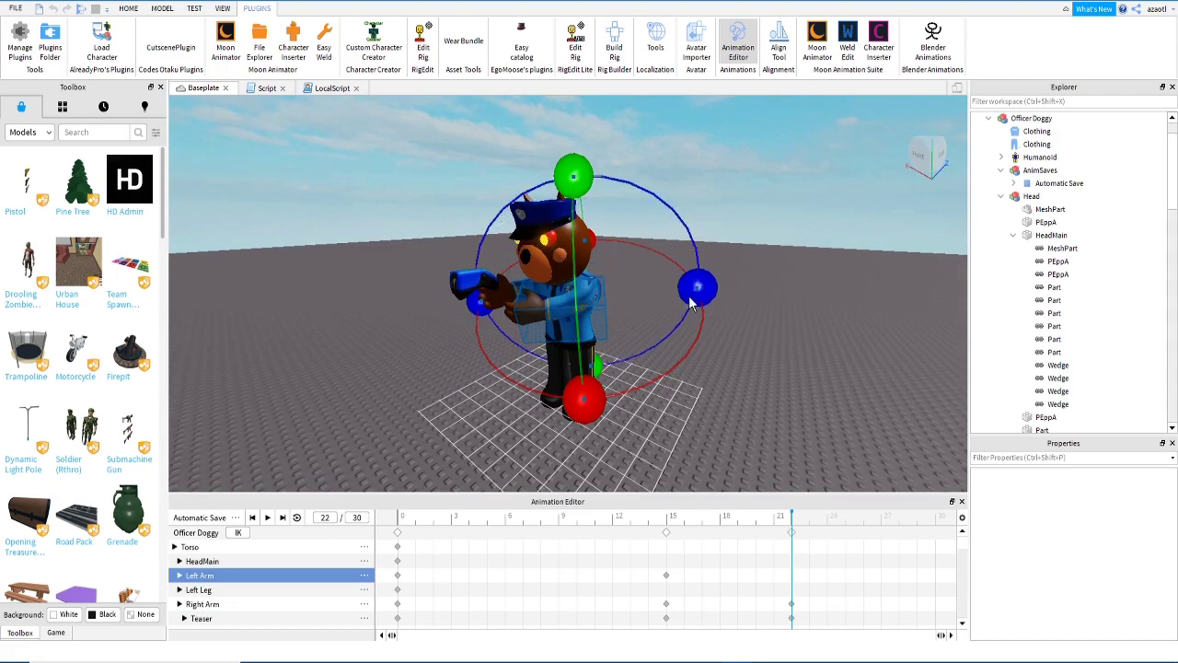
pyautogui.moveTo(697, 287); pyautogui.dragTo(654, 192)
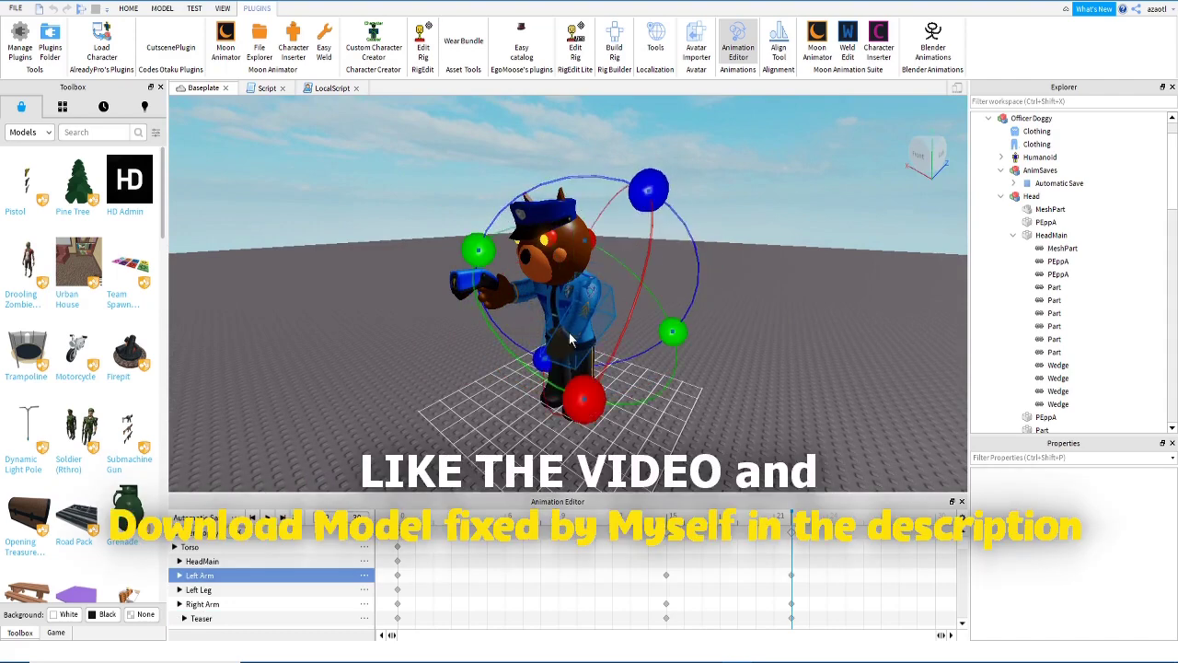
pyautogui.rightClick(792, 576)
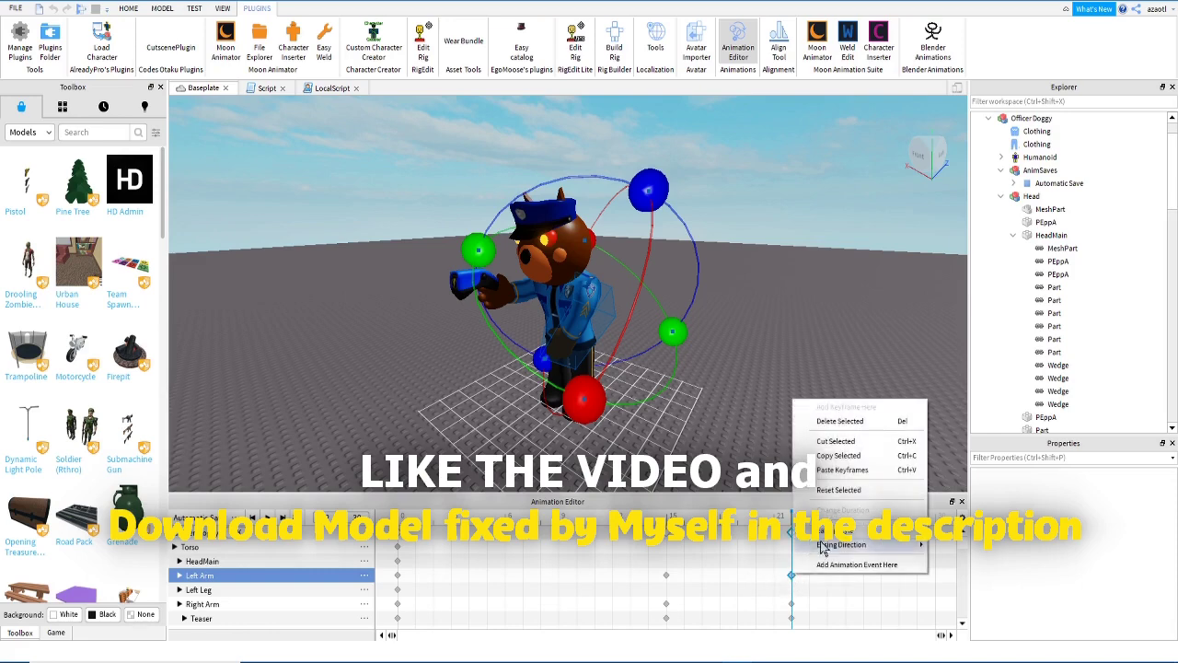
pyautogui.click(837, 491)
pyautogui.moveTo(738, 404); pyautogui.dragTo(736, 401, button='right')
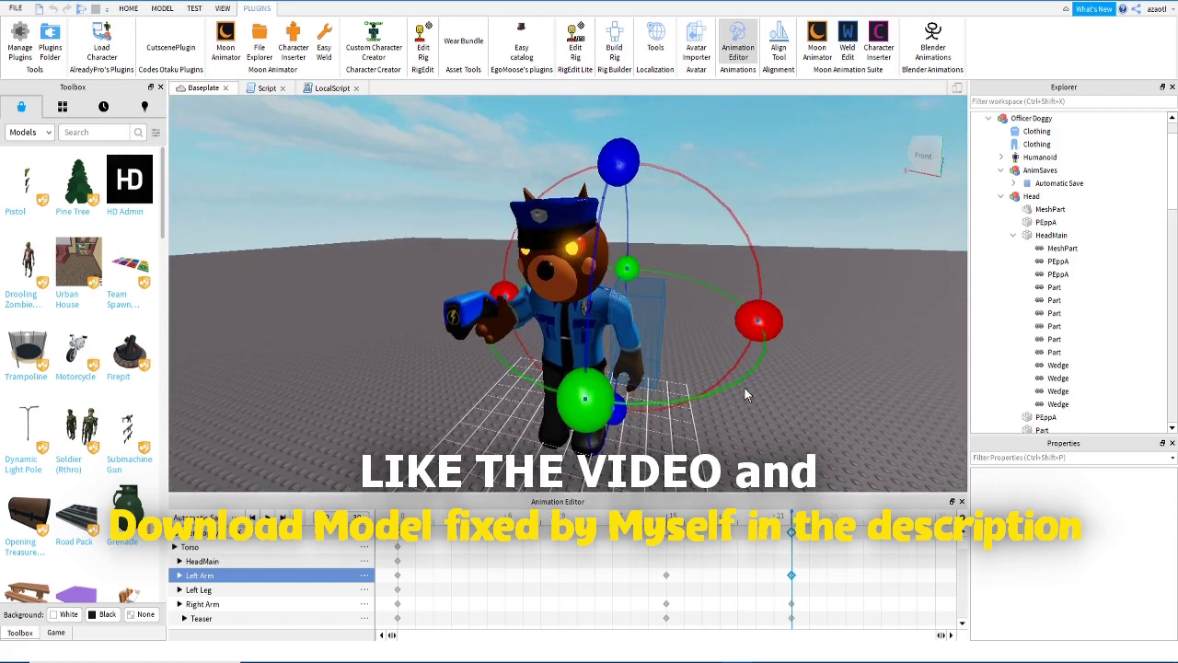
pyautogui.moveTo(754, 325); pyautogui.dragTo(800, 289)
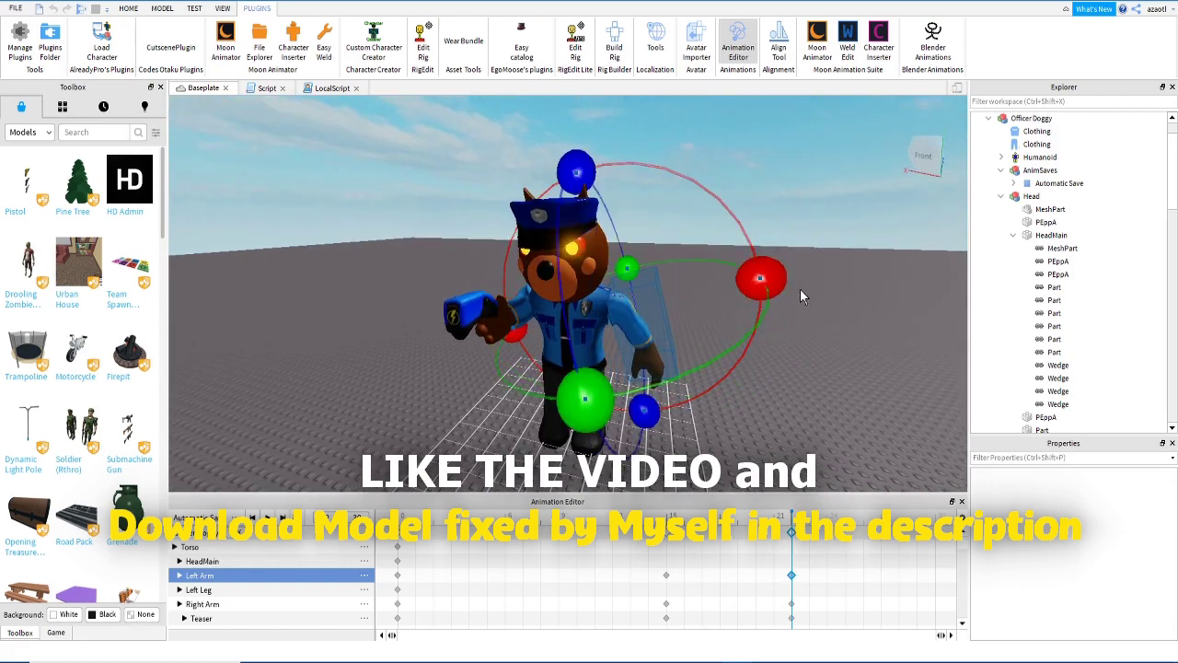
# Step: Preview the animation from the start and move the frame 22 keyframes for both arms and the taser to frame 30
pyautogui.moveTo(789, 528); pyautogui.dragTo(402, 541)
pyautogui.press('space')
pyautogui.moveTo(941, 543); pyautogui.dragTo(881, 543)
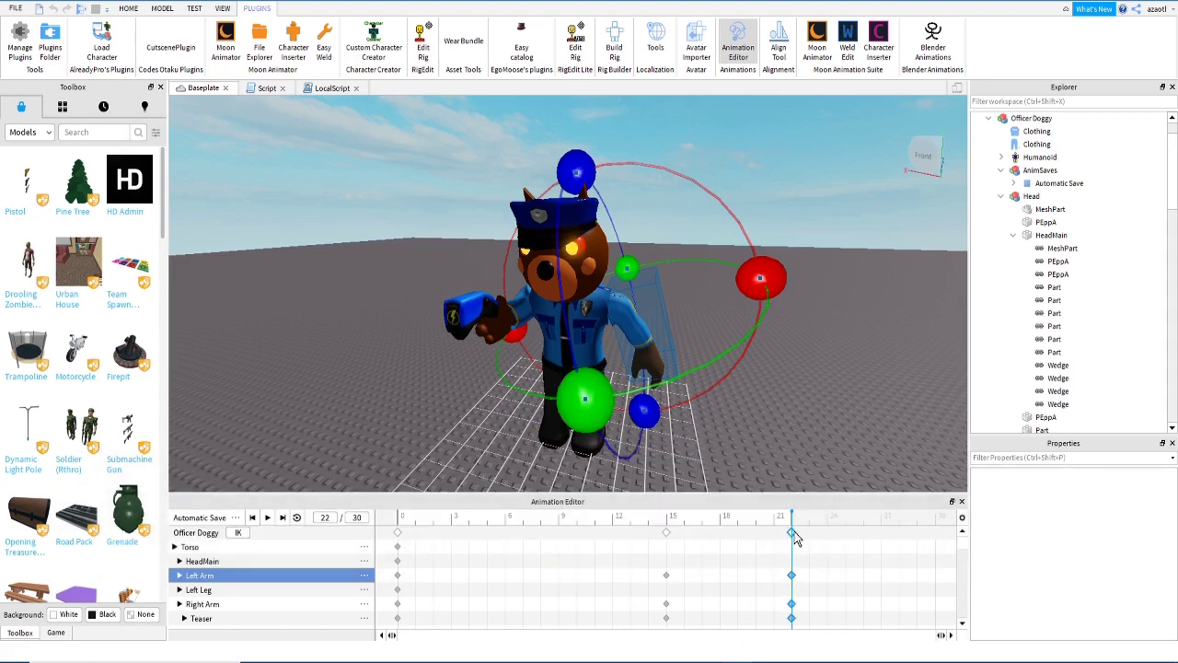
pyautogui.moveTo(877, 532); pyautogui.dragTo(937, 534)
# Step: Play the retimed animation from frame 0 and inspect the two-handed pose at frame 15 and the transition after it
pyautogui.moveTo(722, 531); pyautogui.dragTo(382, 524)
pyautogui.press('space')
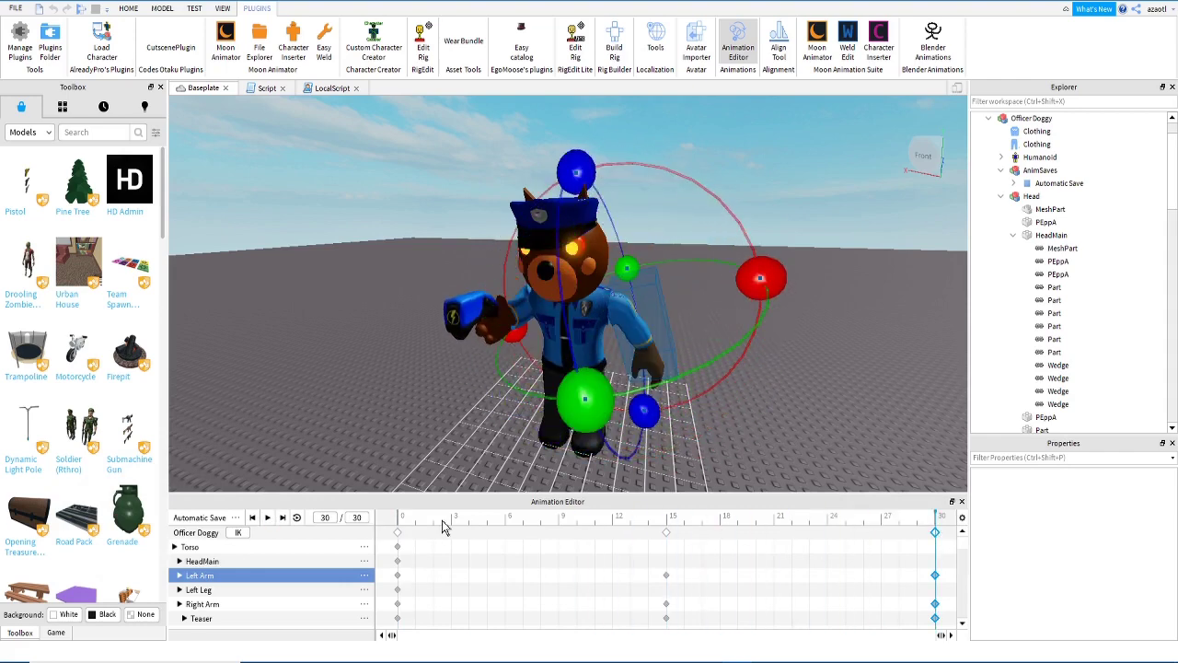
pyautogui.click(669, 519)
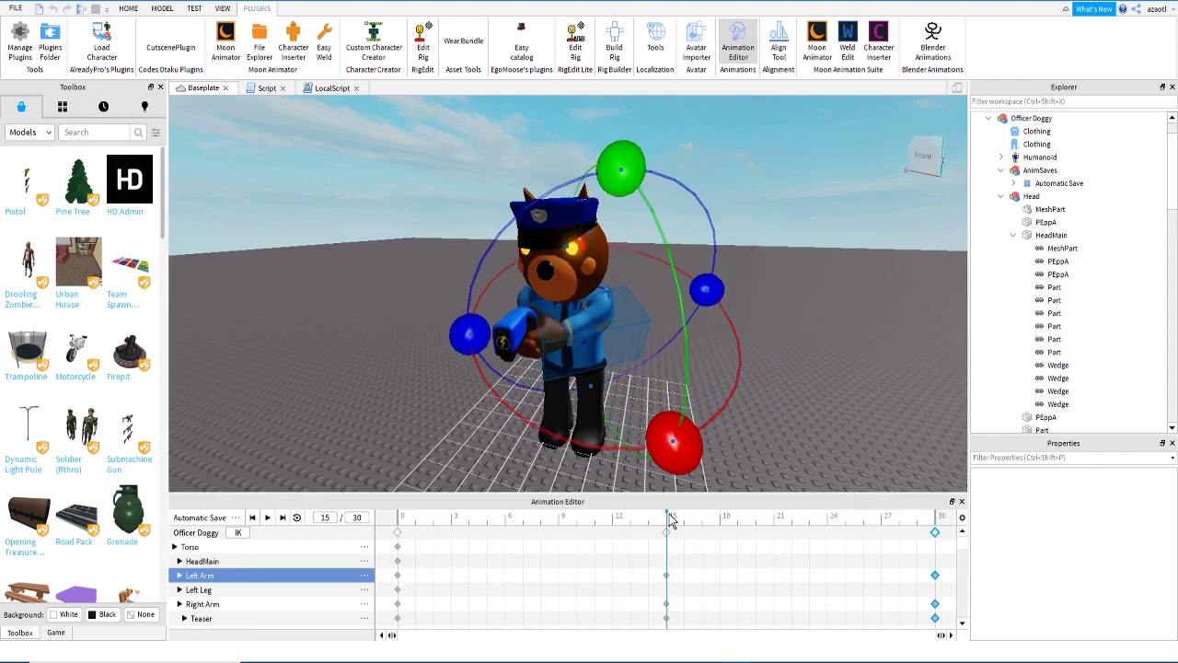
pyautogui.click(759, 523)
pyautogui.click(671, 522)
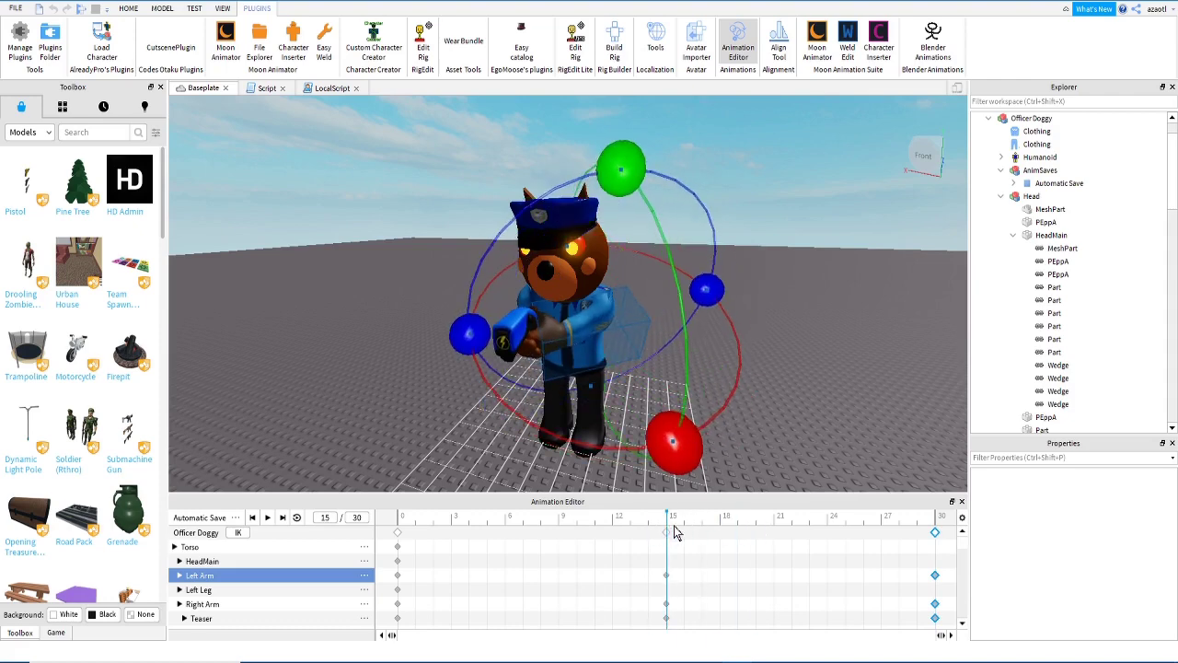